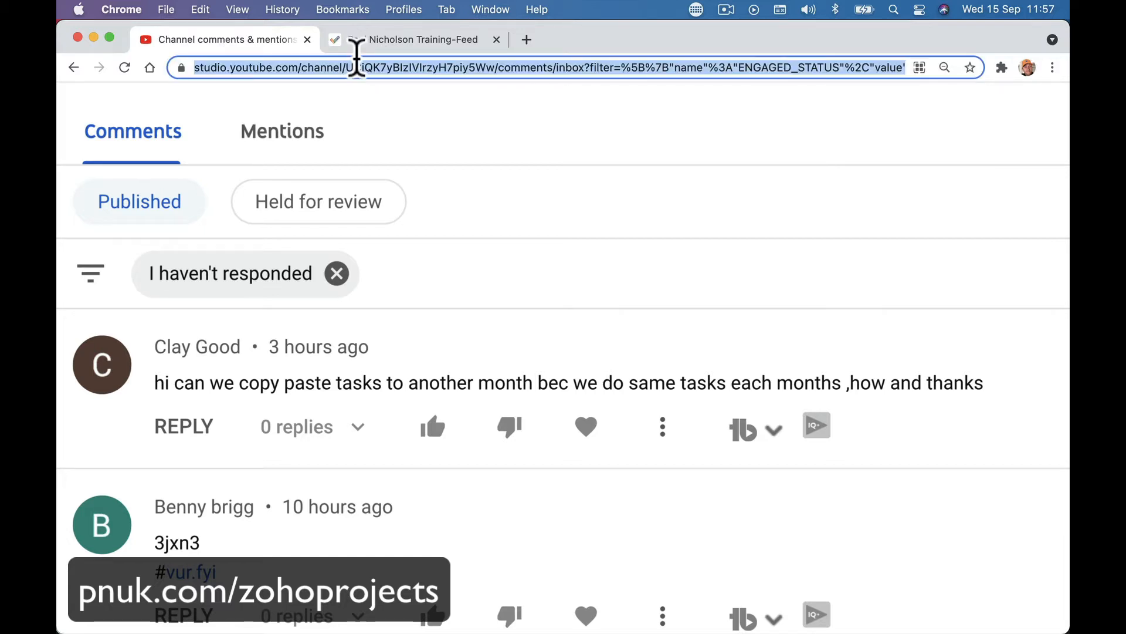
Switch to Zoho Projects, open the Test Zoho Proj Template project and add a task list named Monthly Tasks
click(360, 39)
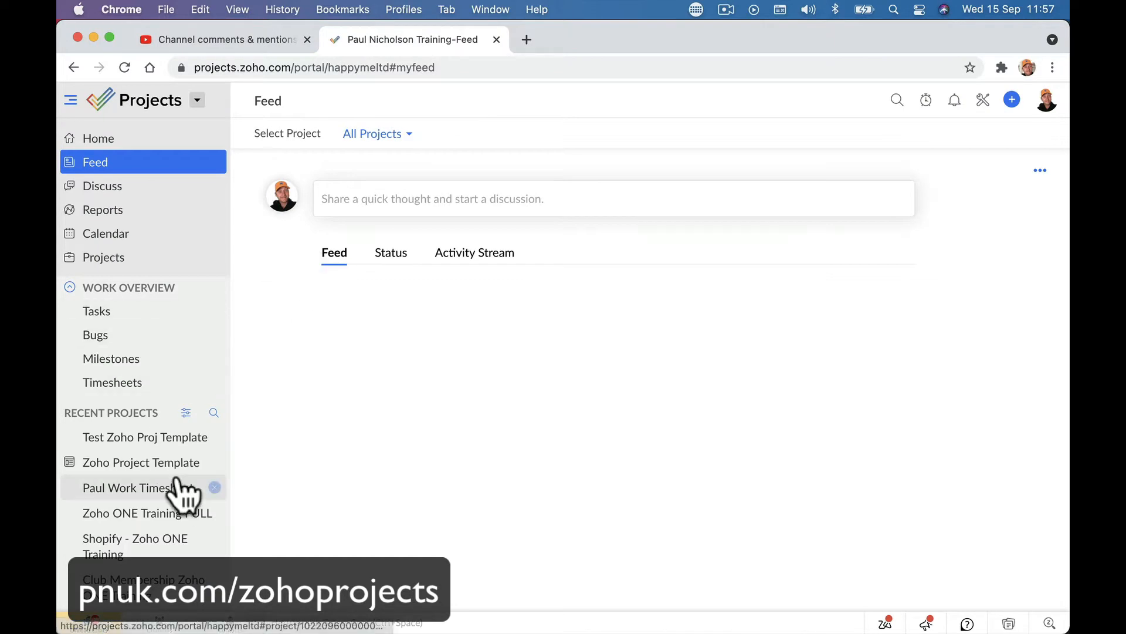
click(180, 445)
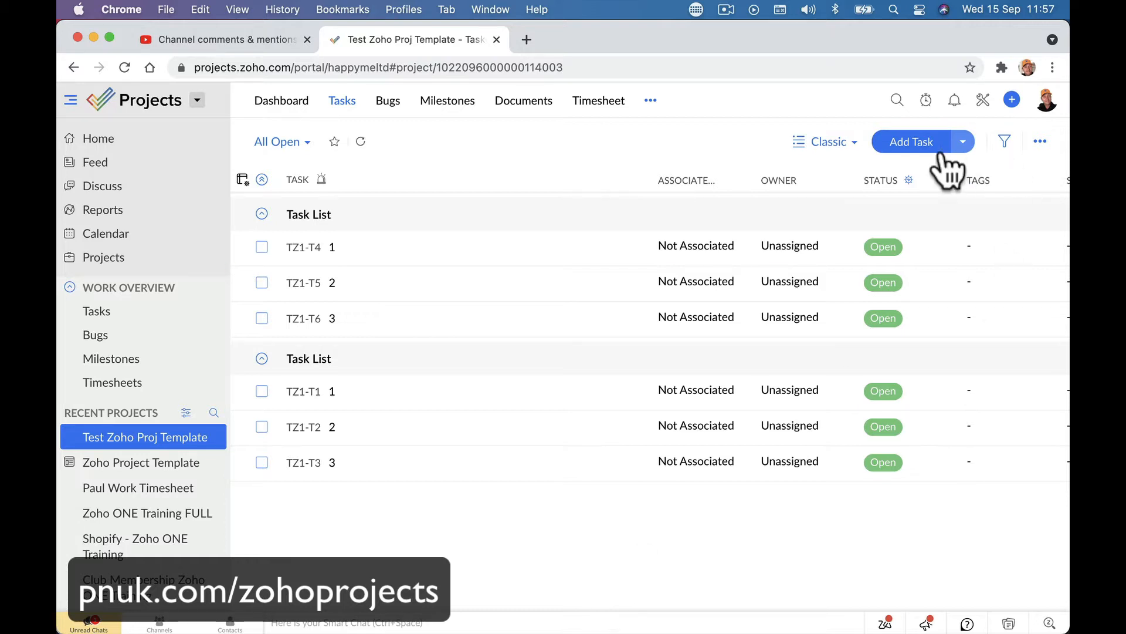
click(963, 142)
click(927, 166)
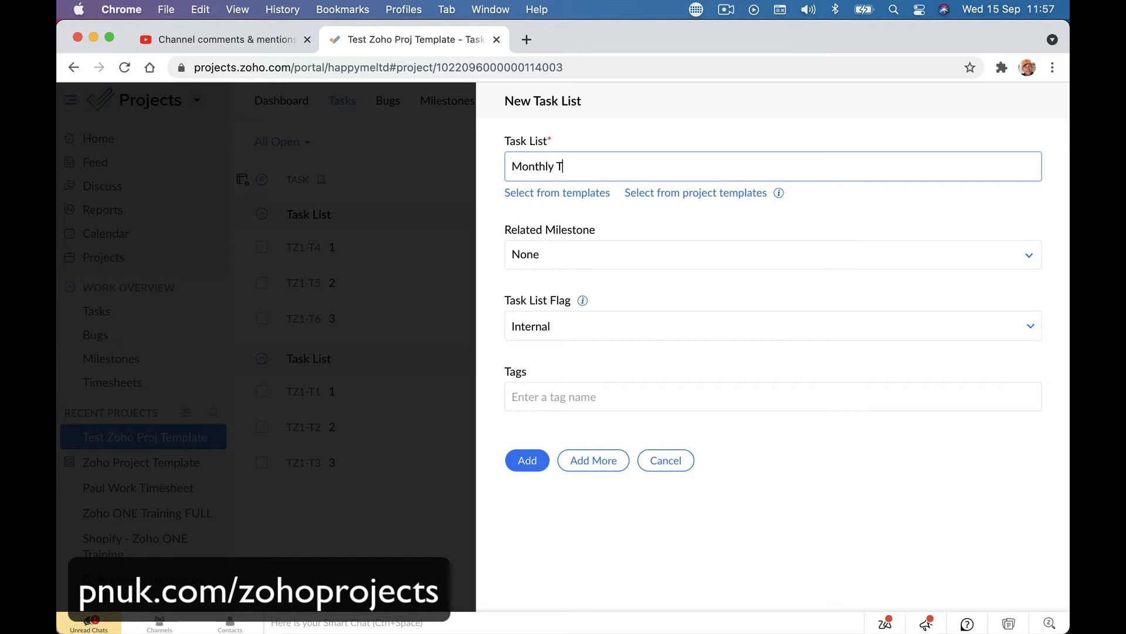
click(527, 460)
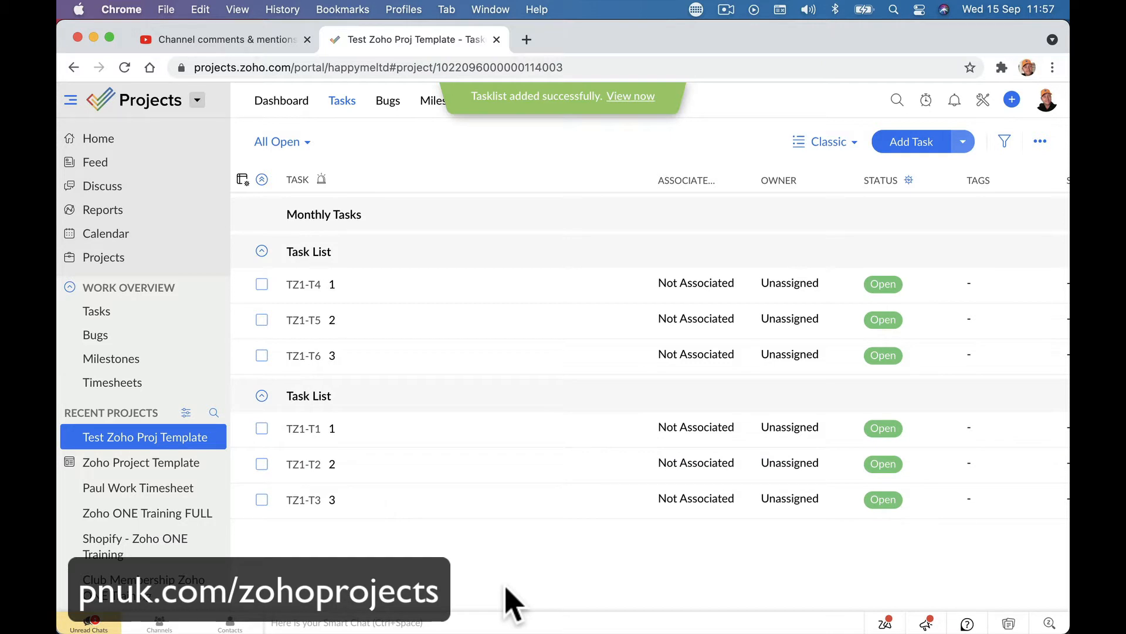
Open the Monthly Tasks list and add a task named Job 1 with the description Job 1
click(329, 214)
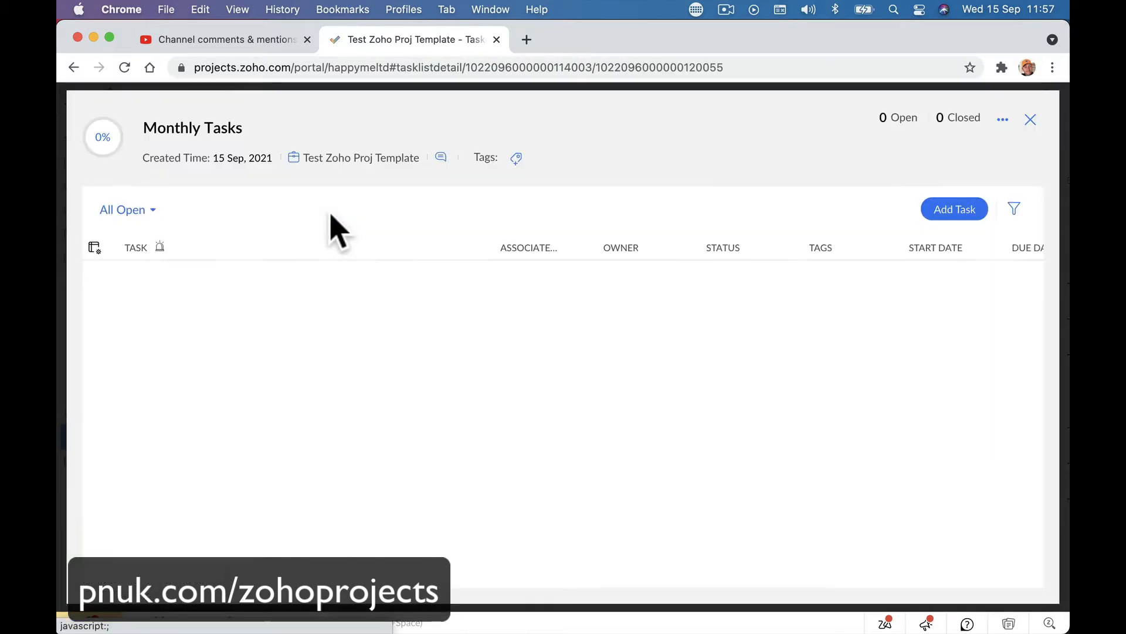
click(933, 215)
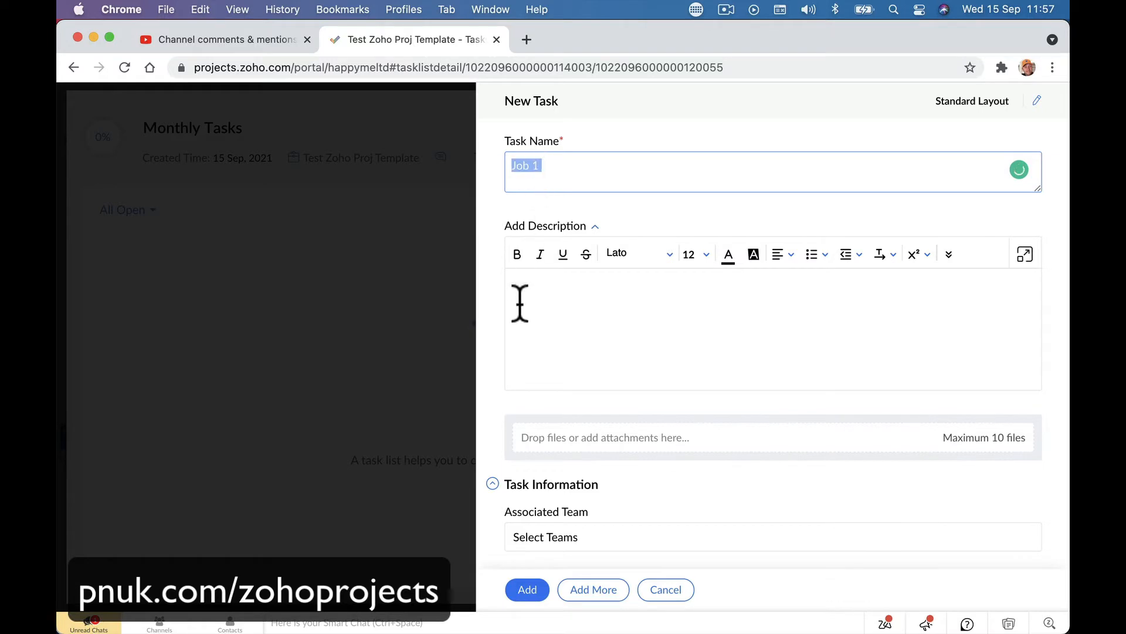
click(519, 303)
text(Job 1)
click(528, 588)
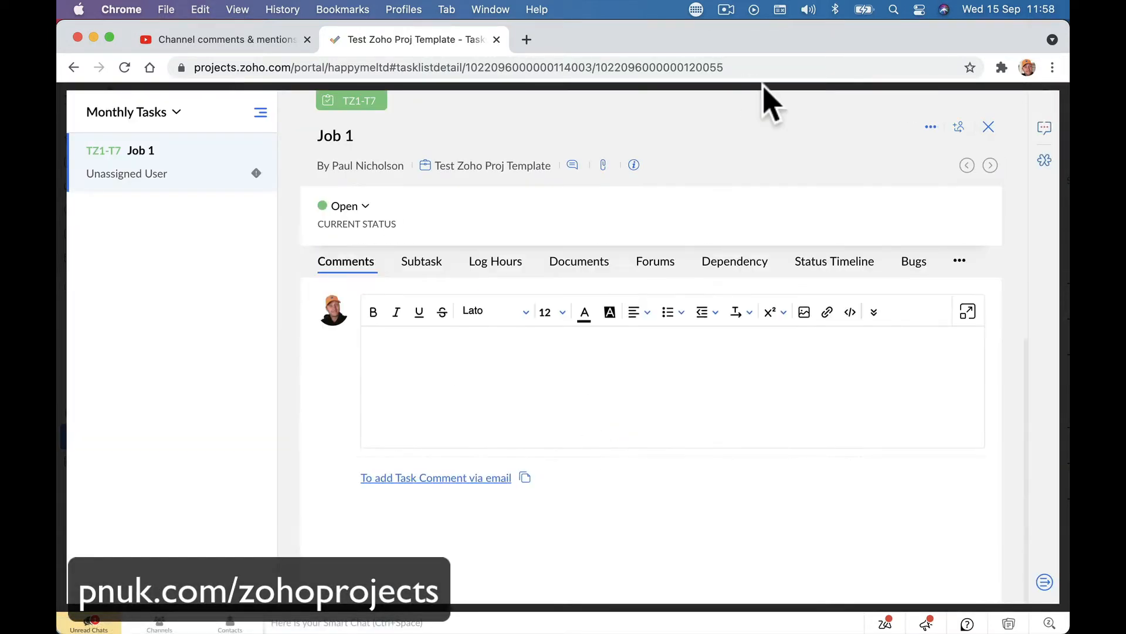
click(989, 127)
Add a second task named Job 2 with the description Job 2 to the Monthly Tasks list
click(926, 210)
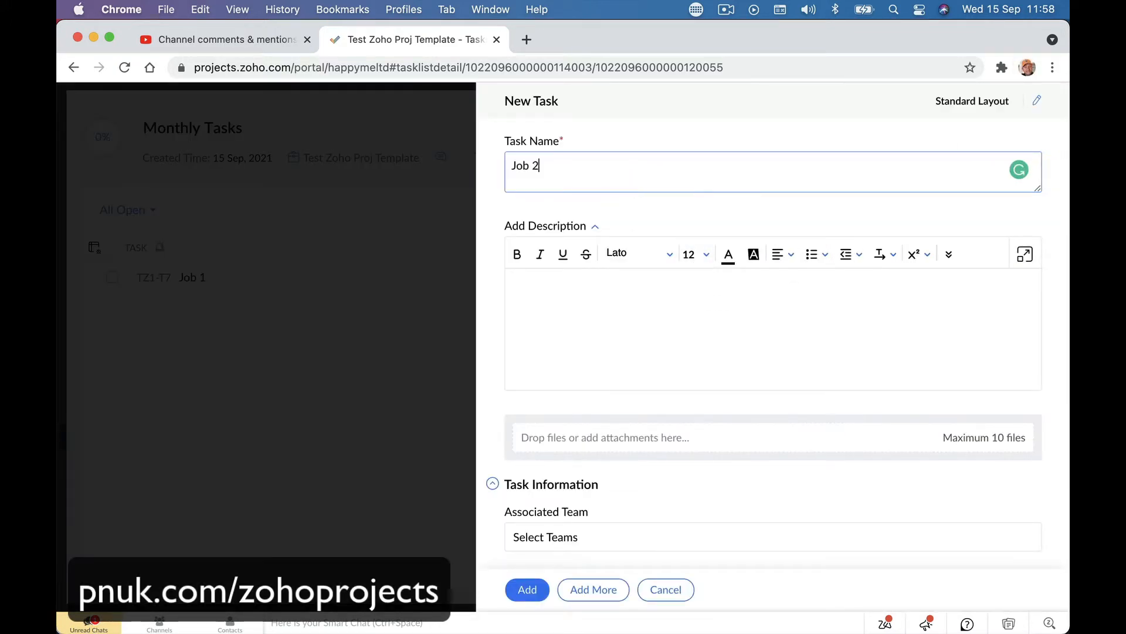
click(556, 326)
text(Job 1)
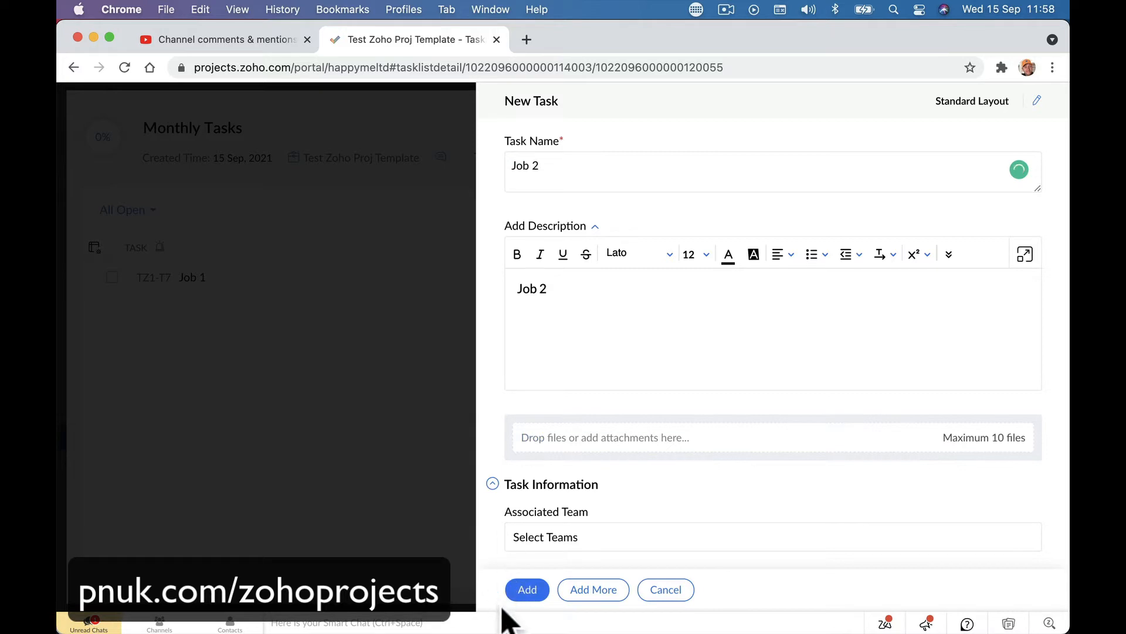
click(525, 589)
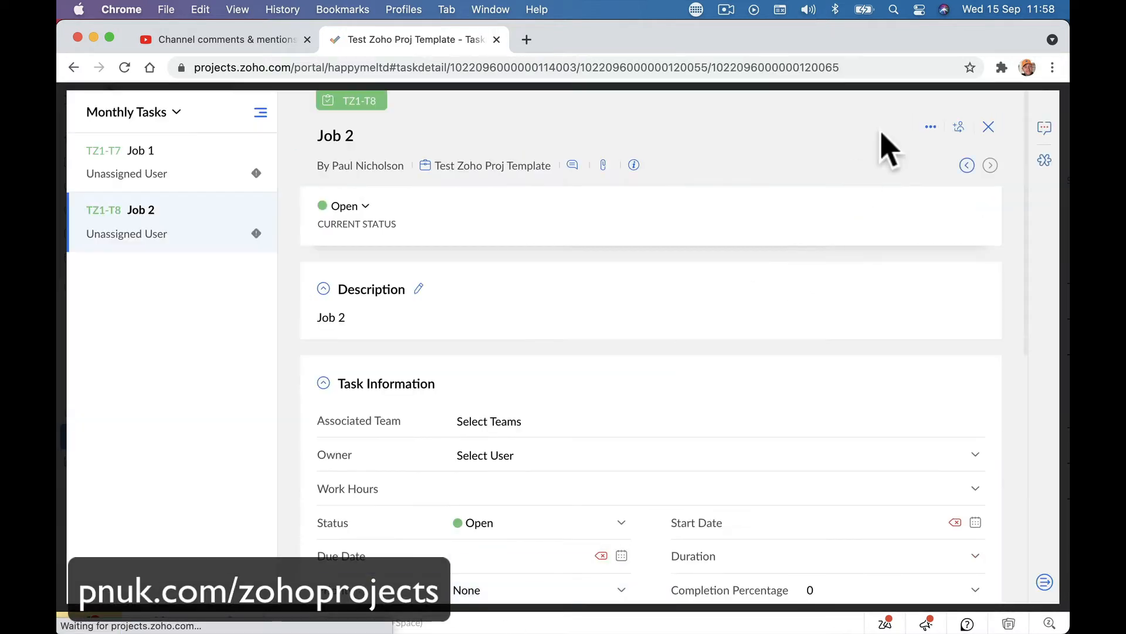
click(988, 127)
Add a third task named Job 3 with the description Job 3, and return to the project's task overview
click(887, 209)
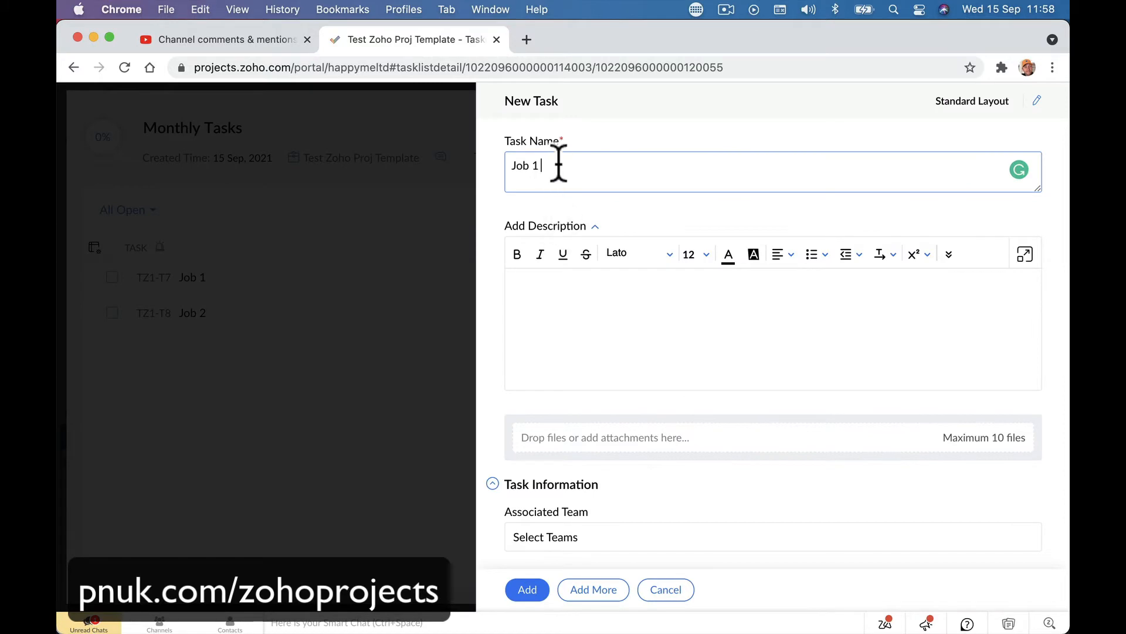
click(545, 353)
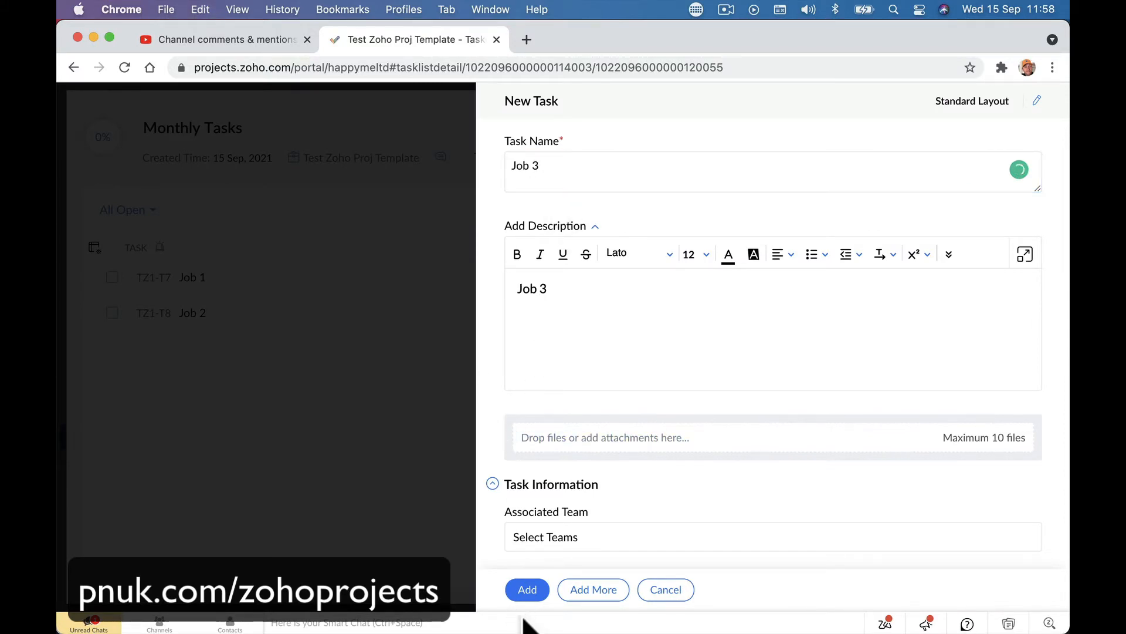
click(523, 589)
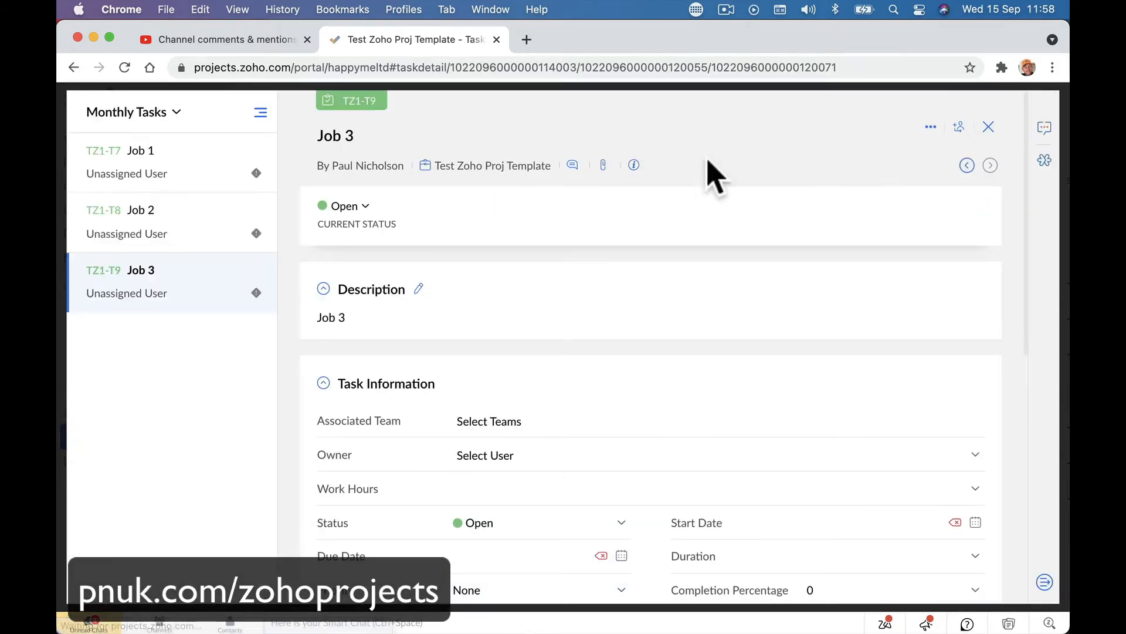
click(989, 127)
click(998, 119)
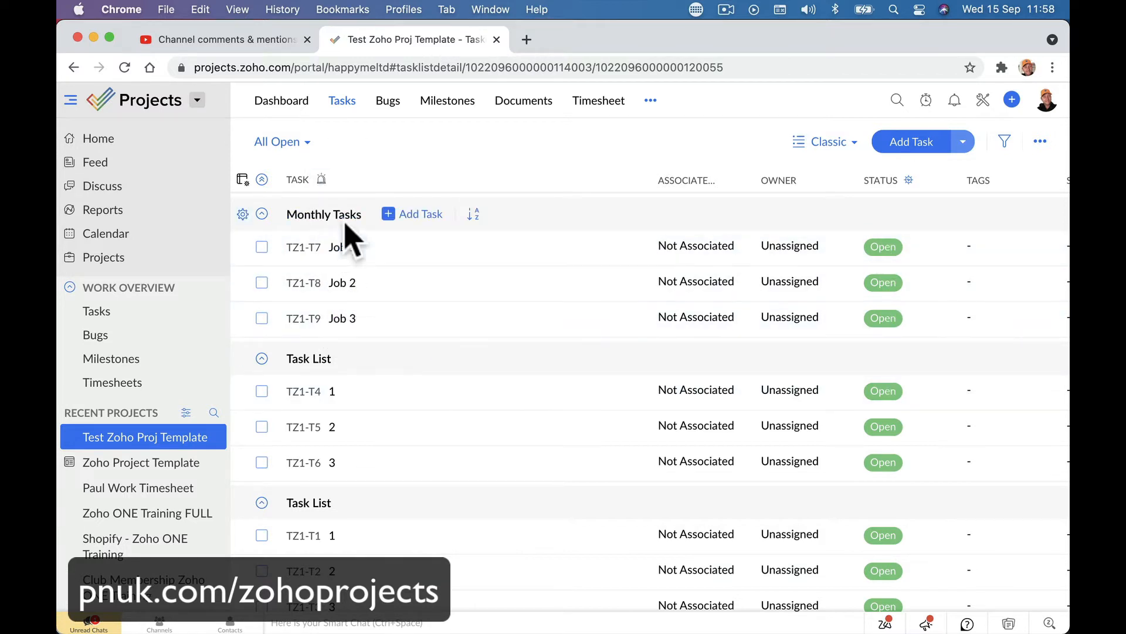
Make the Monthly Tasks list a template and add another task list to the project from that template
click(243, 214)
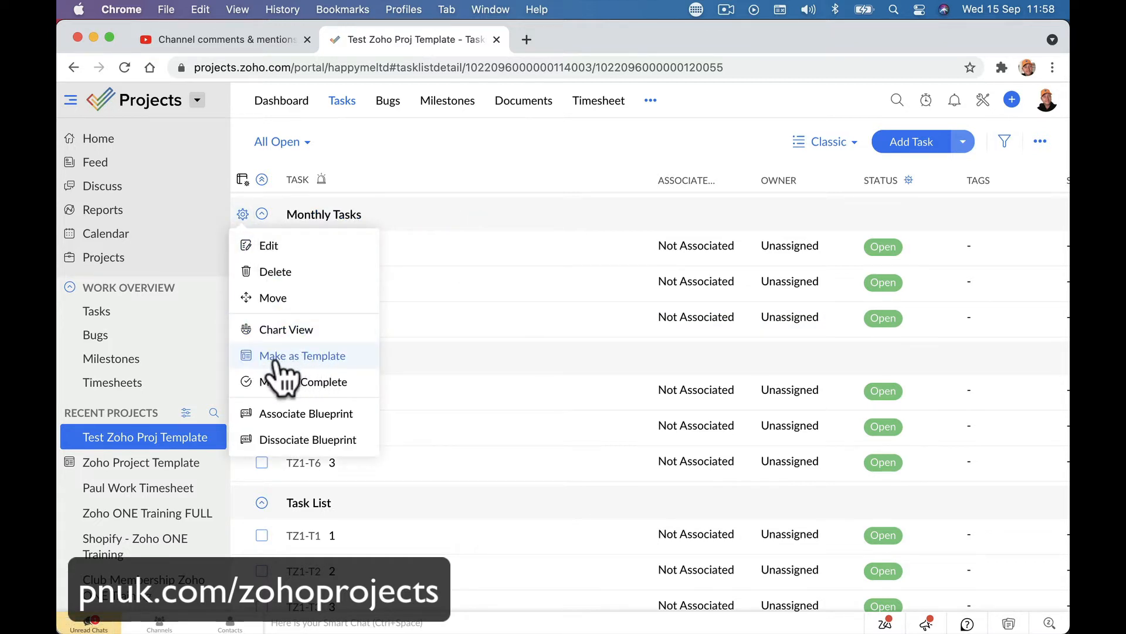
click(310, 361)
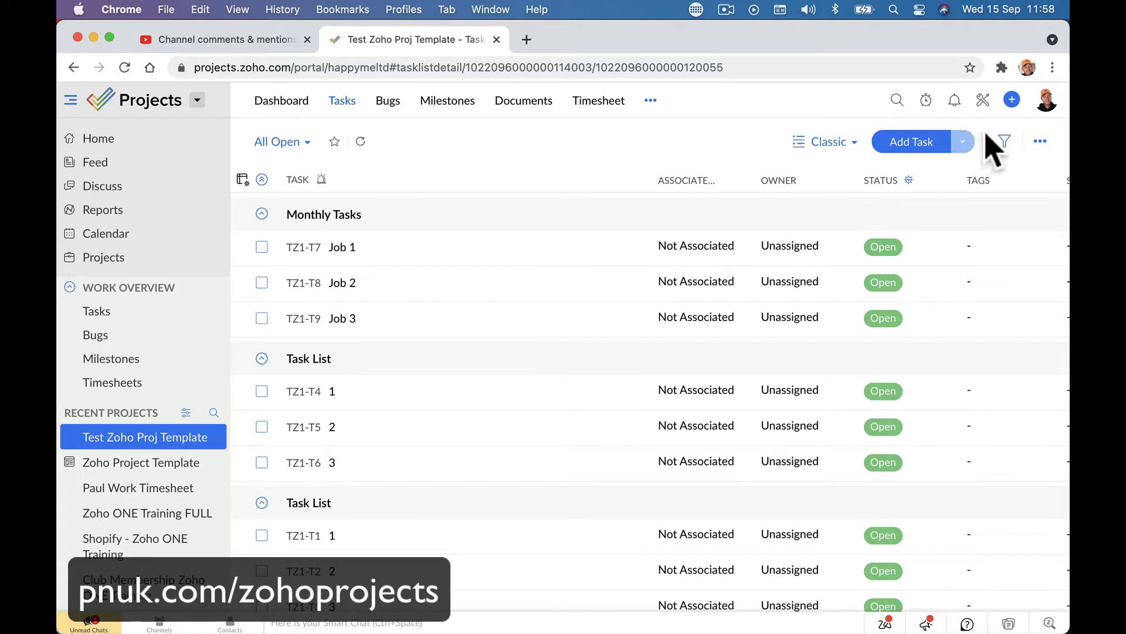
click(963, 143)
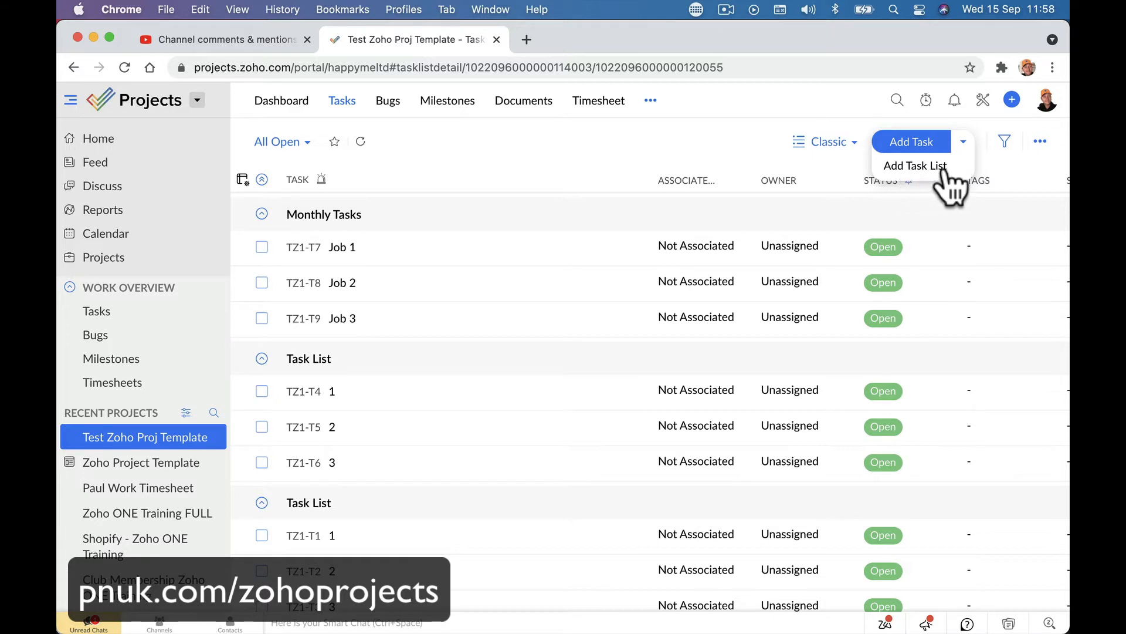
click(916, 166)
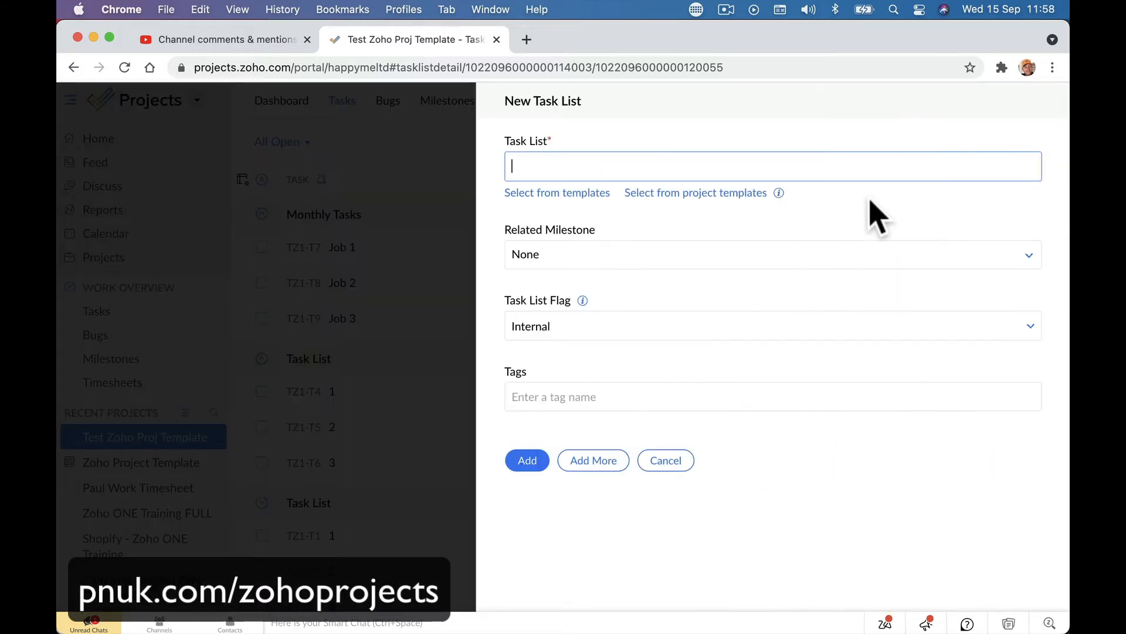
click(567, 200)
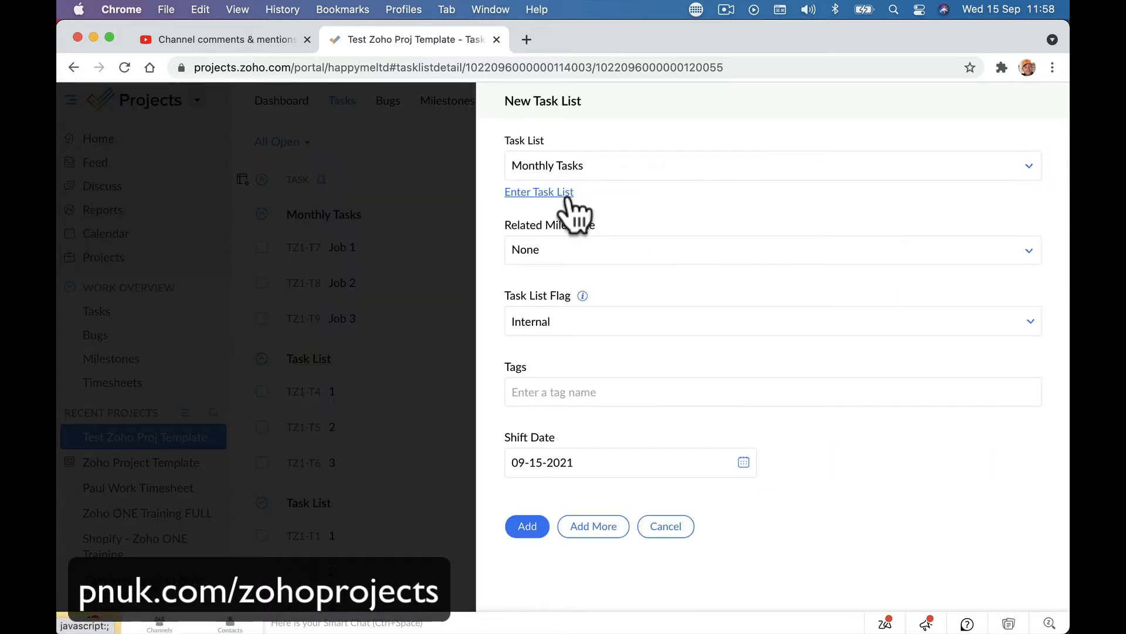
click(599, 171)
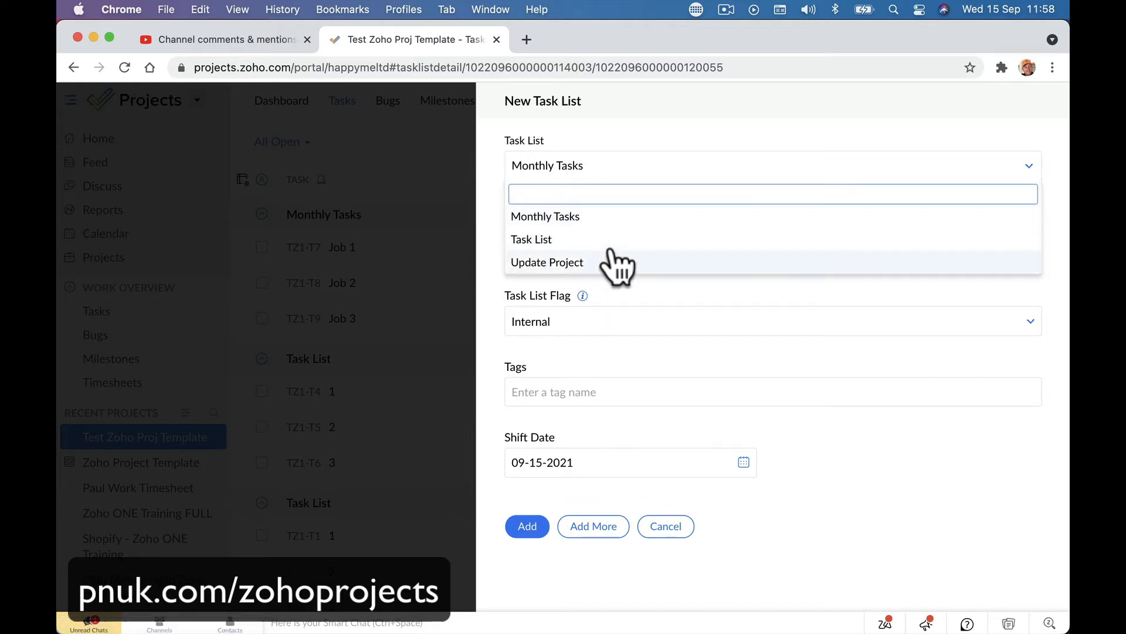
click(607, 217)
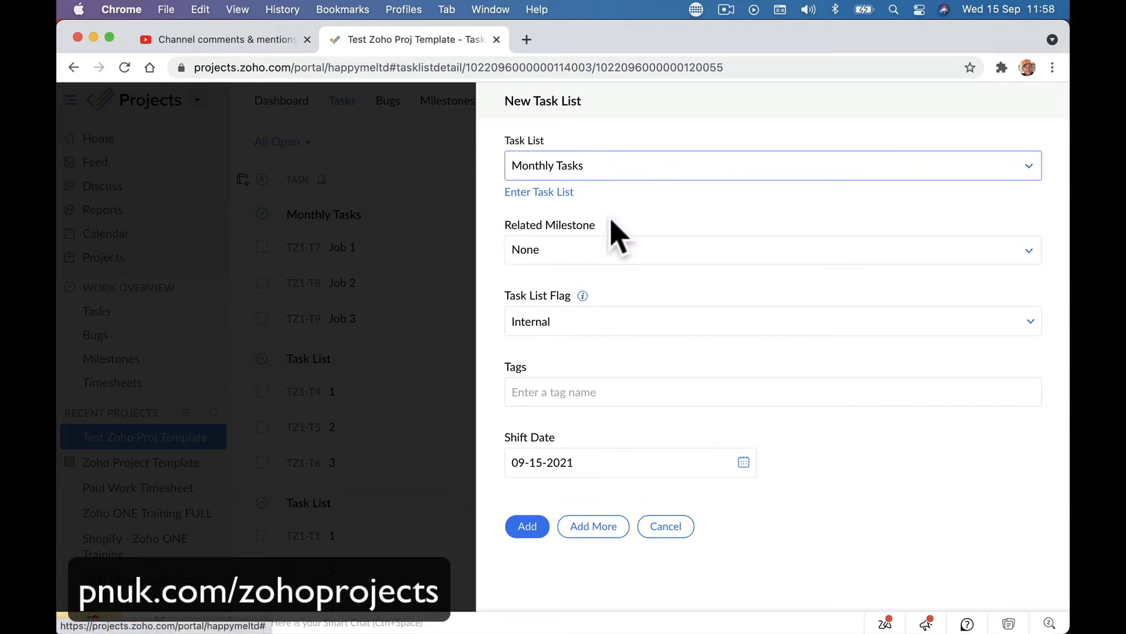
click(527, 528)
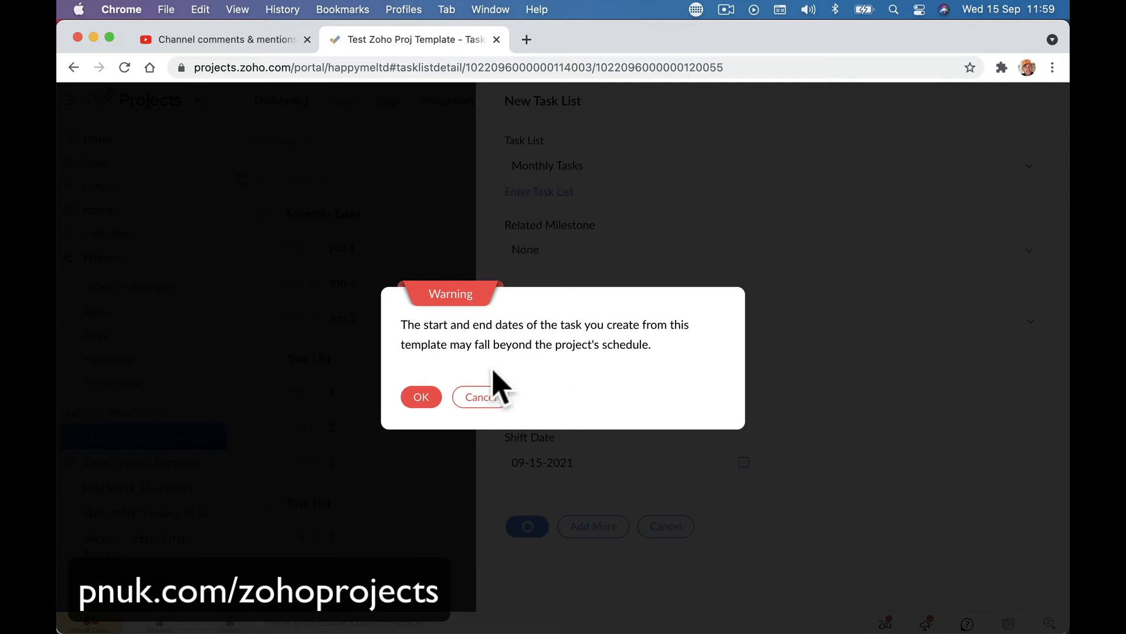
click(423, 400)
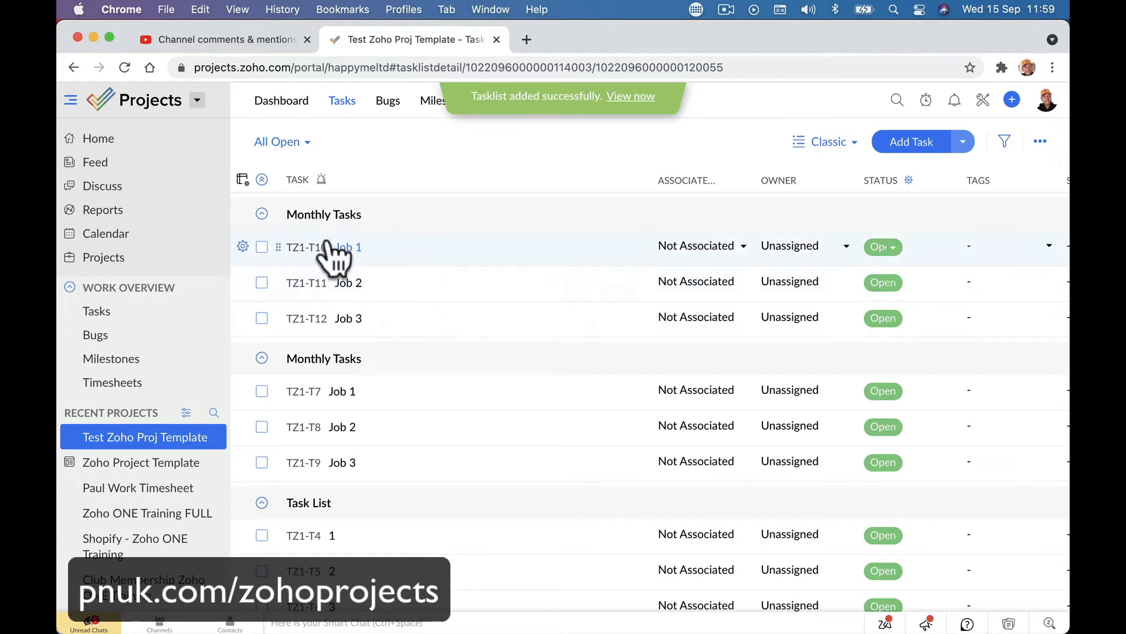
Select Job 1, Job 2 and Job 3 in the original Monthly Tasks list
click(262, 393)
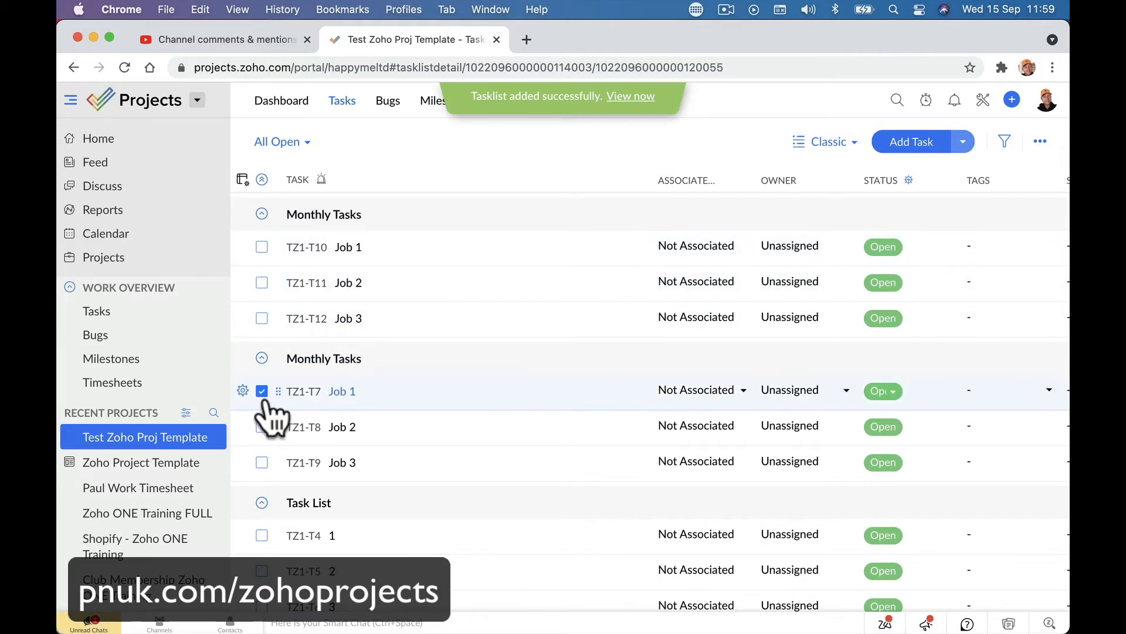
click(264, 426)
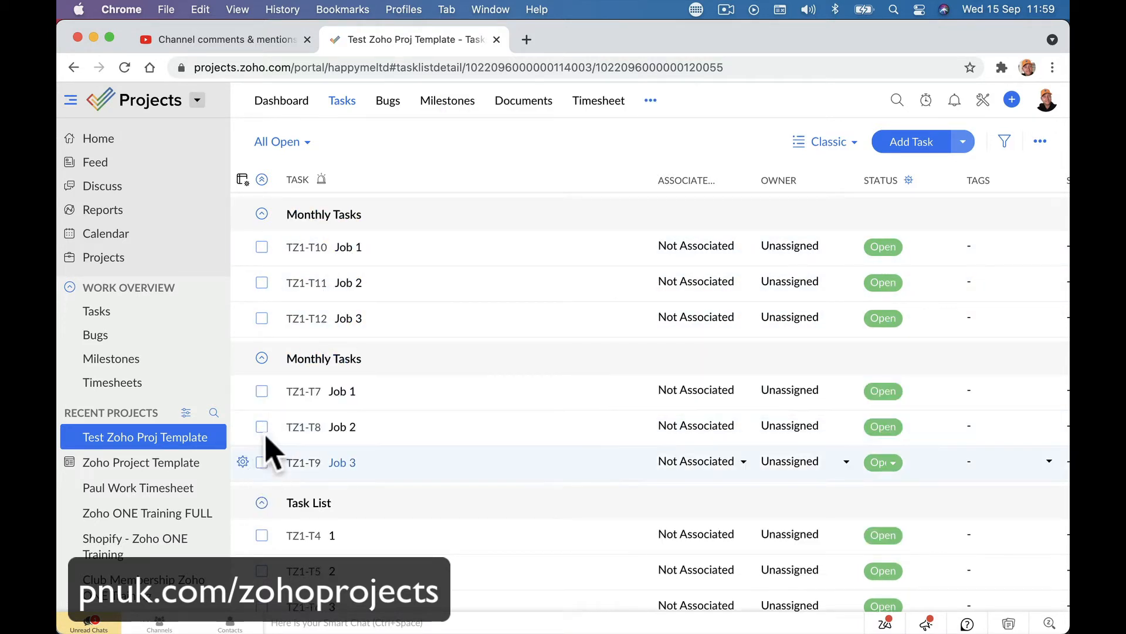
click(262, 391)
click(262, 464)
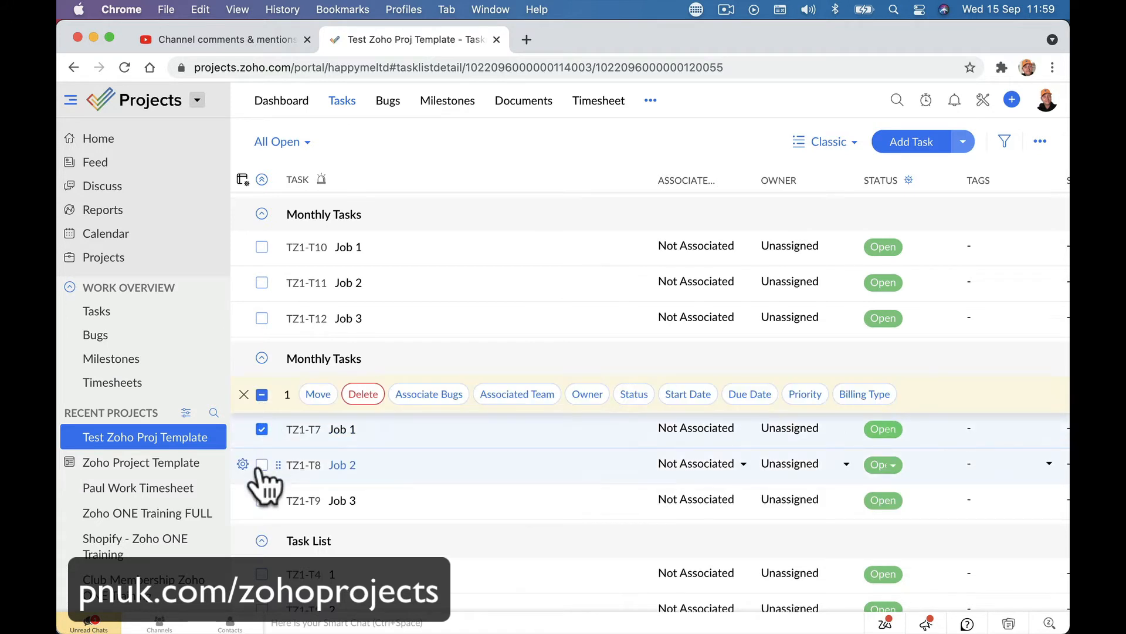
click(262, 499)
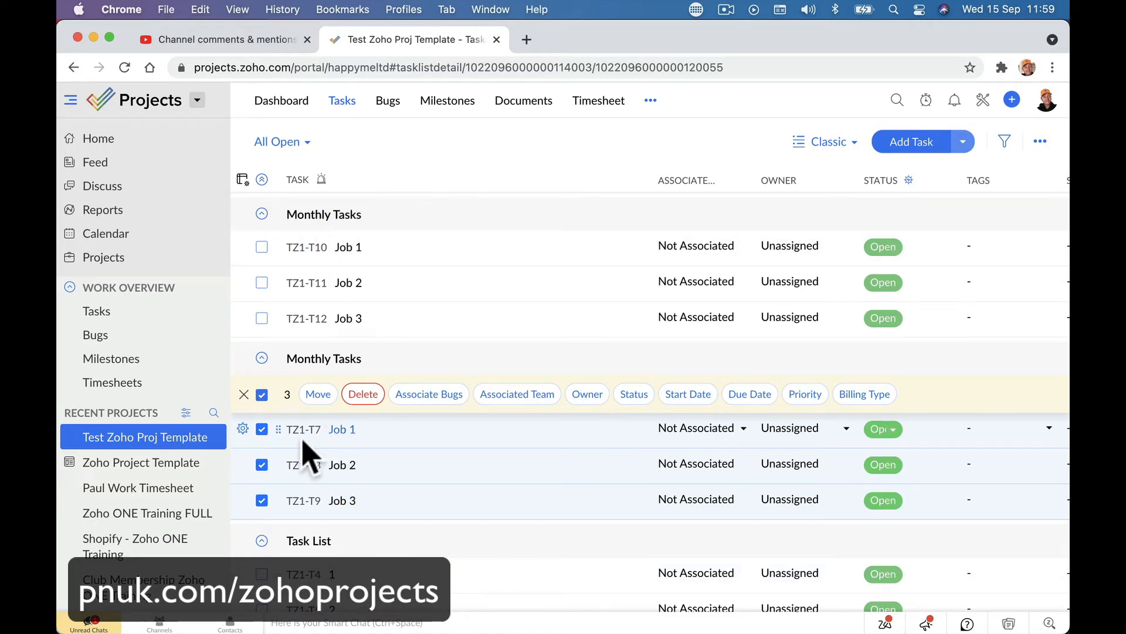
Rename the new Monthly Tasks list created from the template as September Task List
click(343, 215)
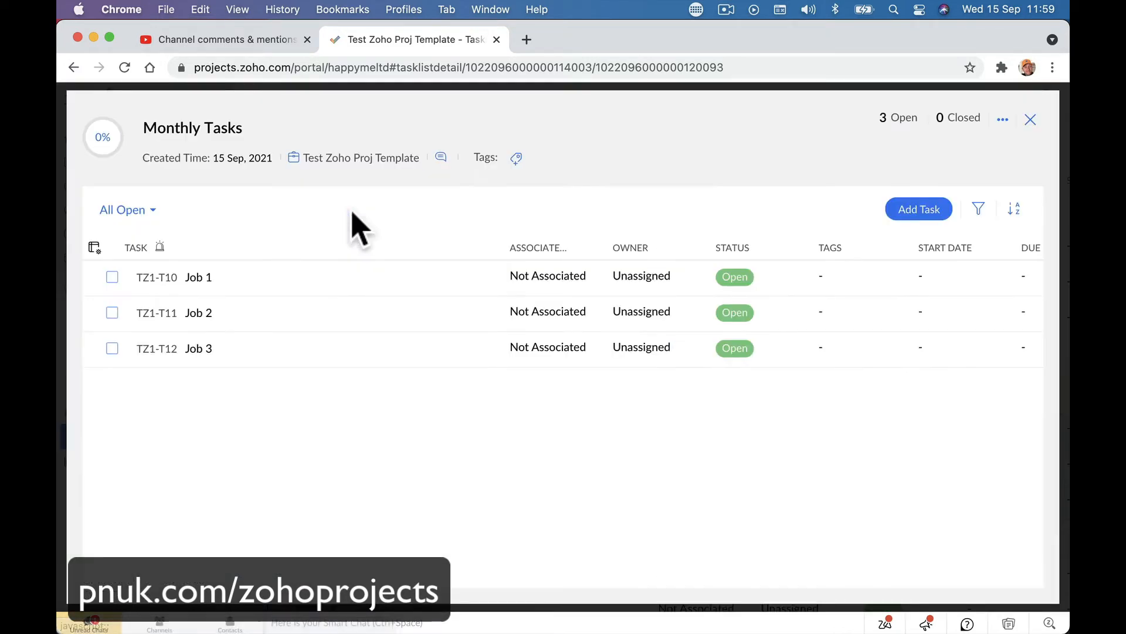
click(242, 124)
text(Spetember)
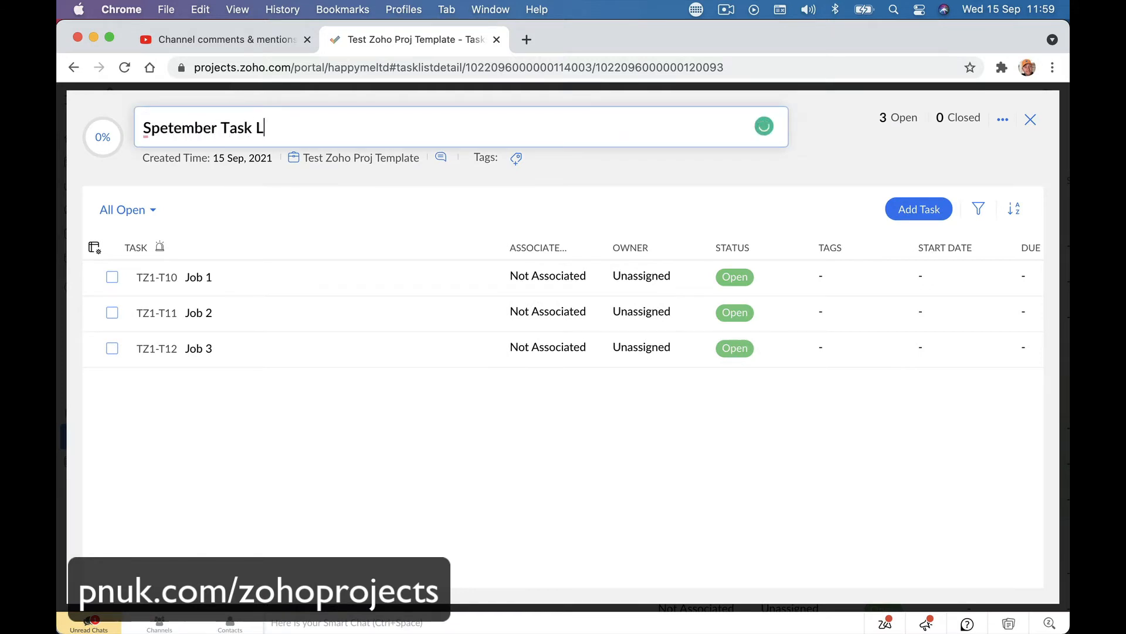
mouse_move(179, 128)
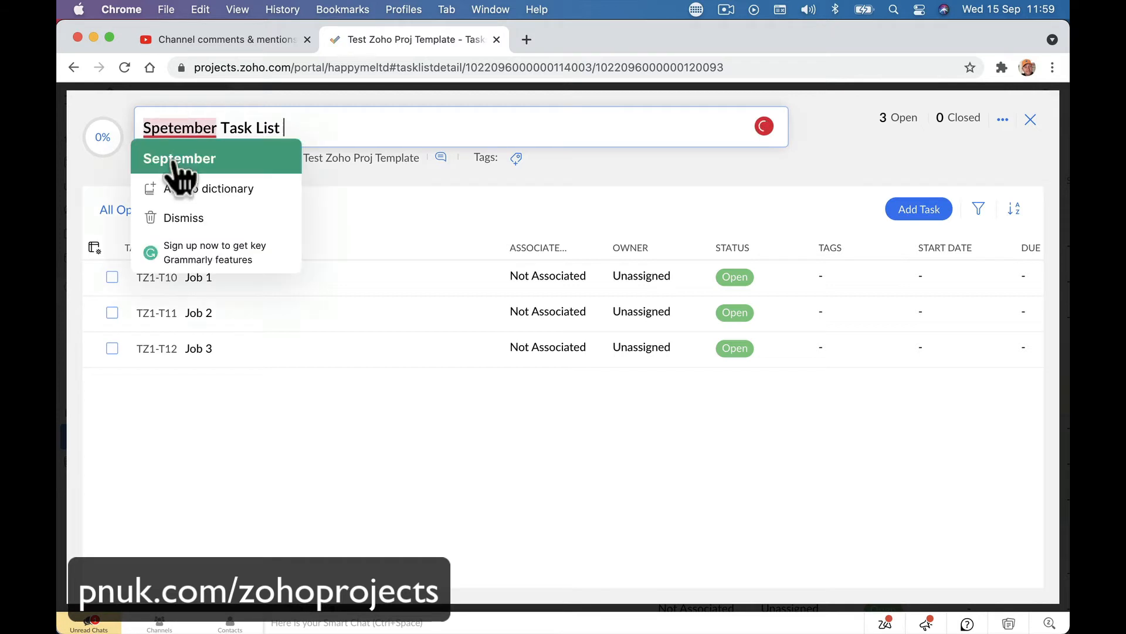
click(173, 159)
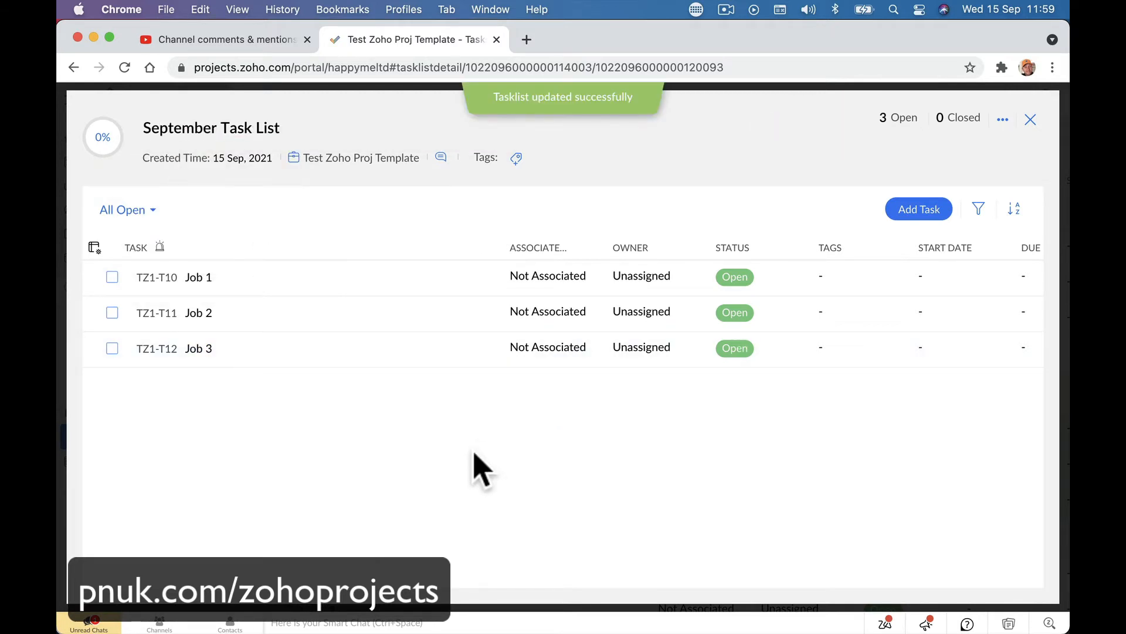
click(1030, 120)
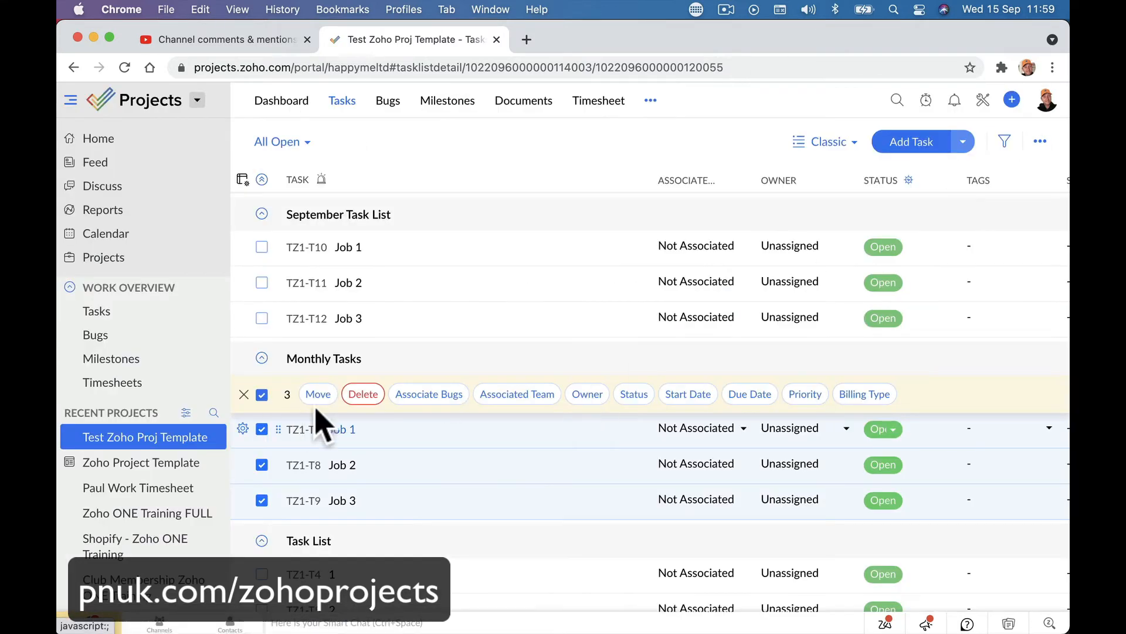
Rename the original Monthly Tasks list as August Task List
click(333, 359)
click(221, 127)
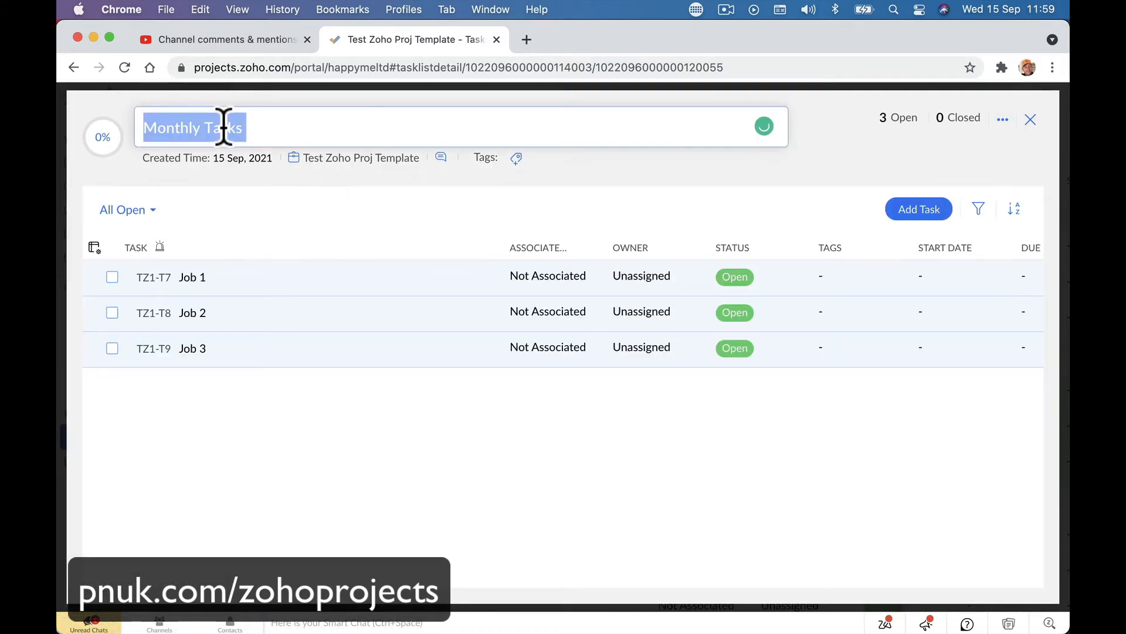
text(a)
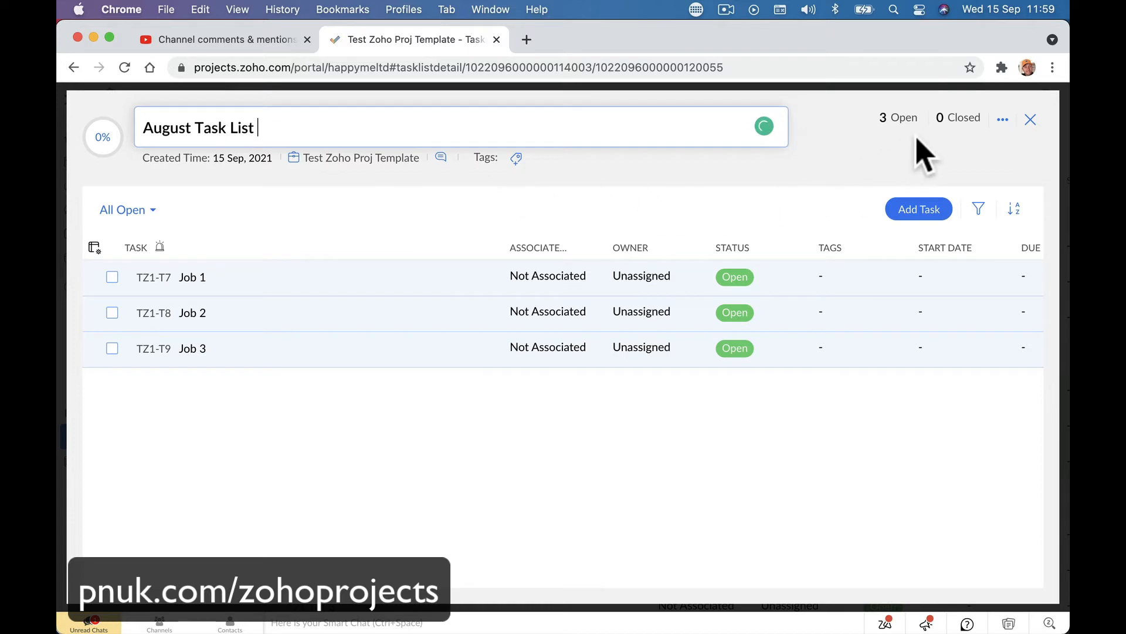
click(1031, 120)
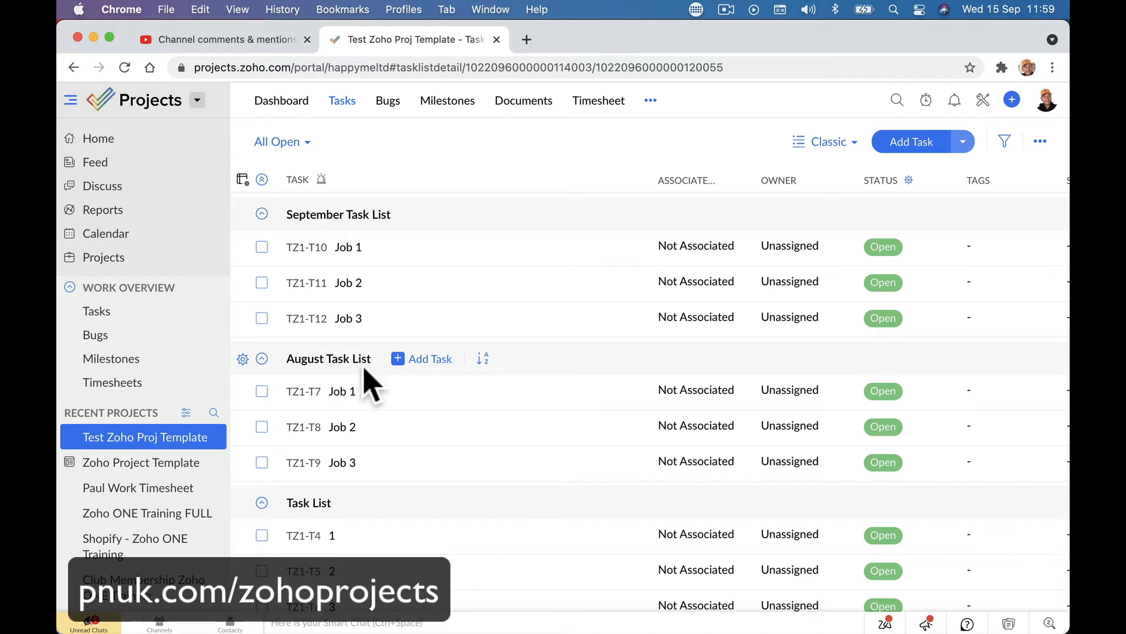
Add another task list to the project from the Monthly Tasks template, accepting the schedule warning
click(963, 141)
click(911, 166)
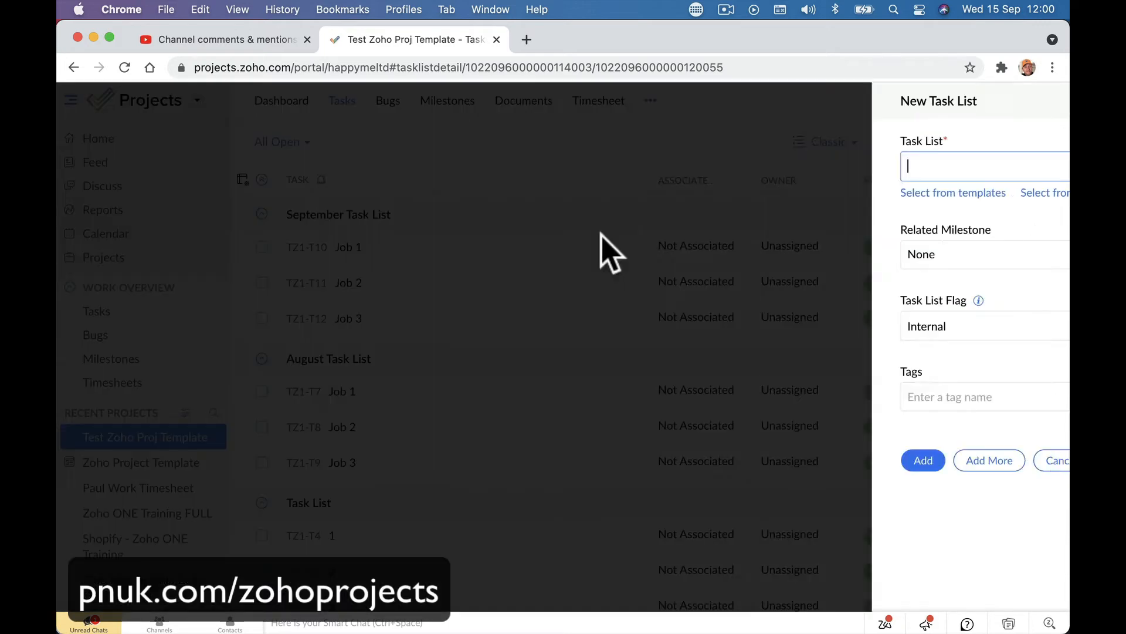
click(510, 194)
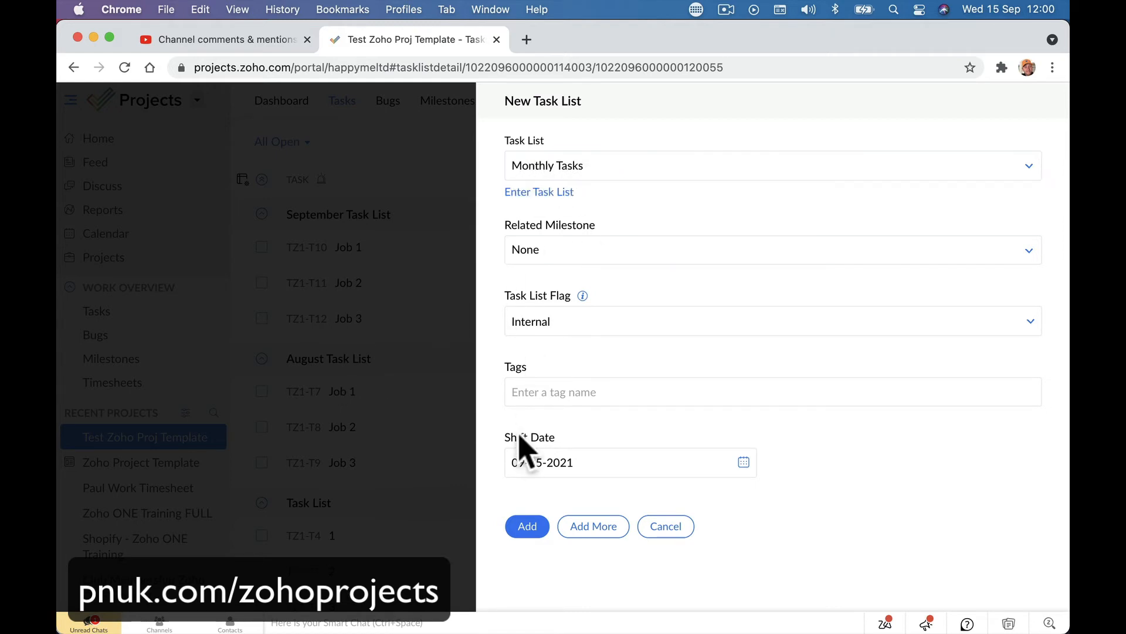
click(527, 523)
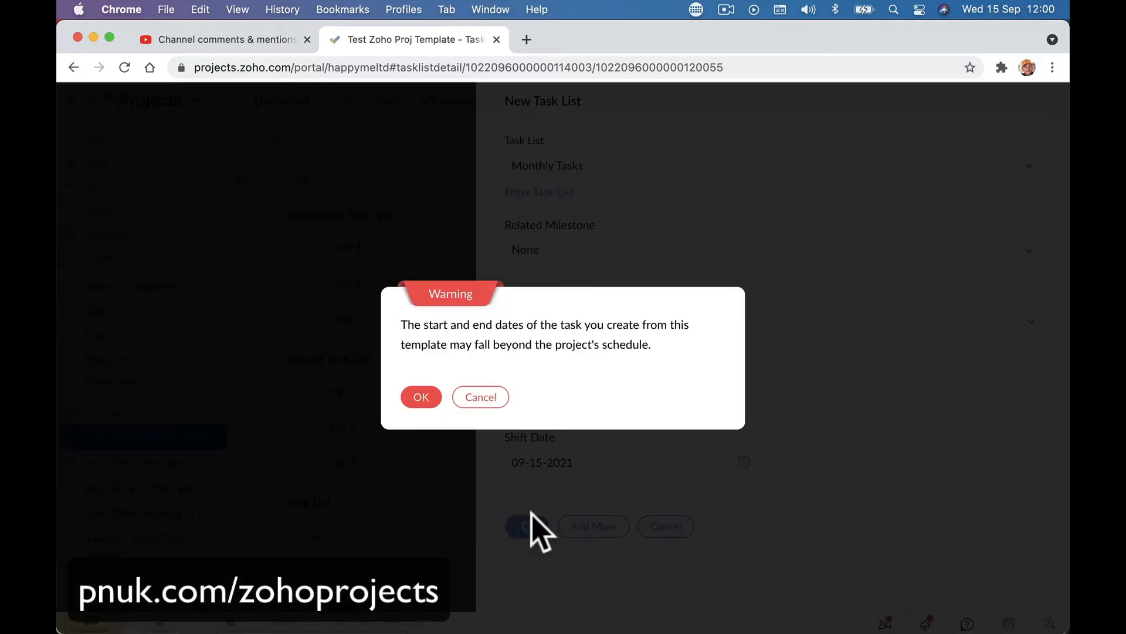
click(421, 397)
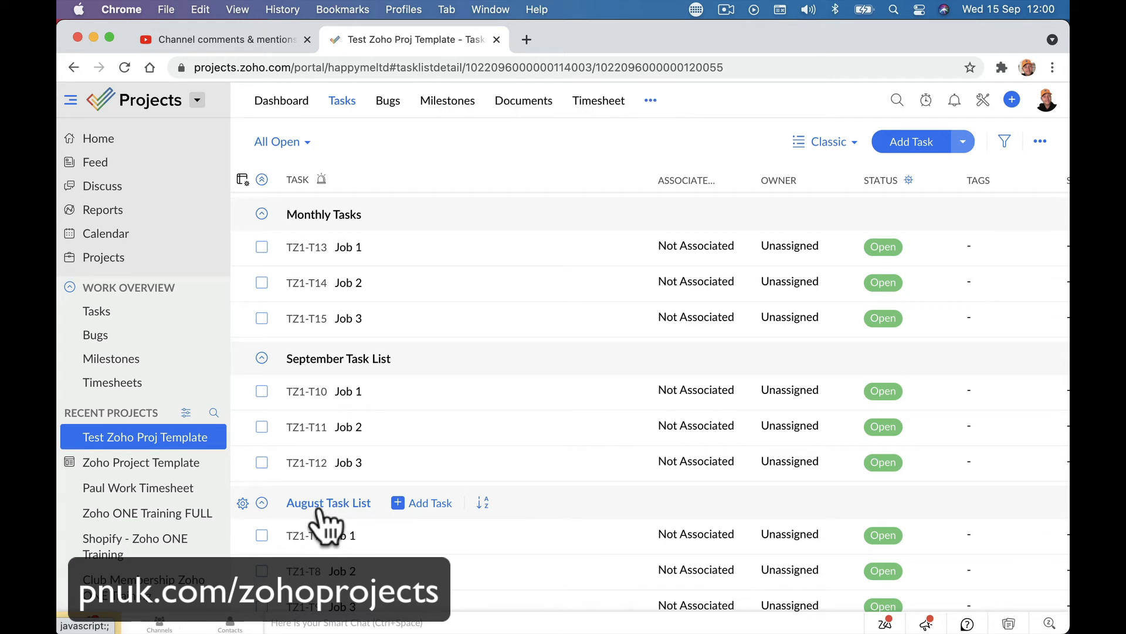
Rename the newly added Monthly Tasks list as October Task List and return to the project's task overview
click(332, 216)
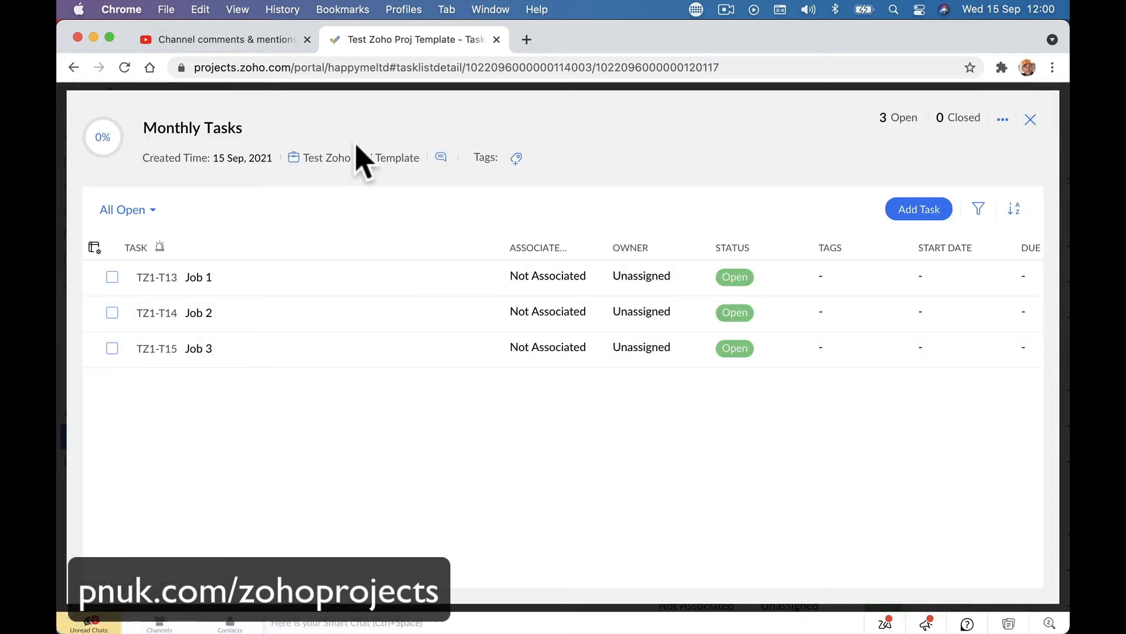
click(276, 108)
triple_click(277, 108)
text(October)
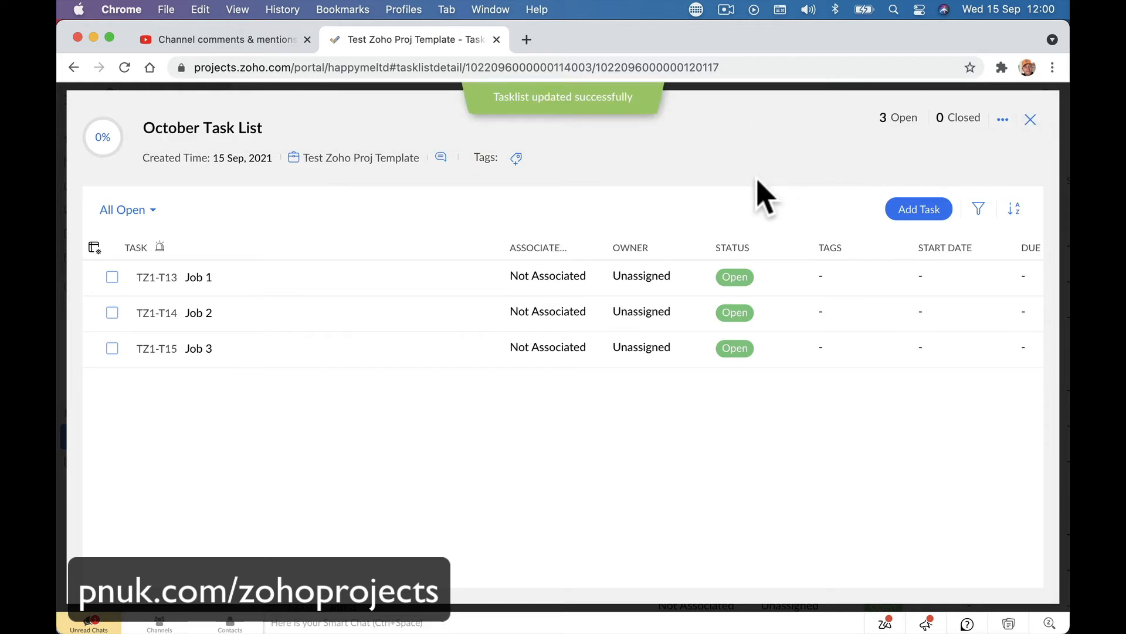
click(1031, 120)
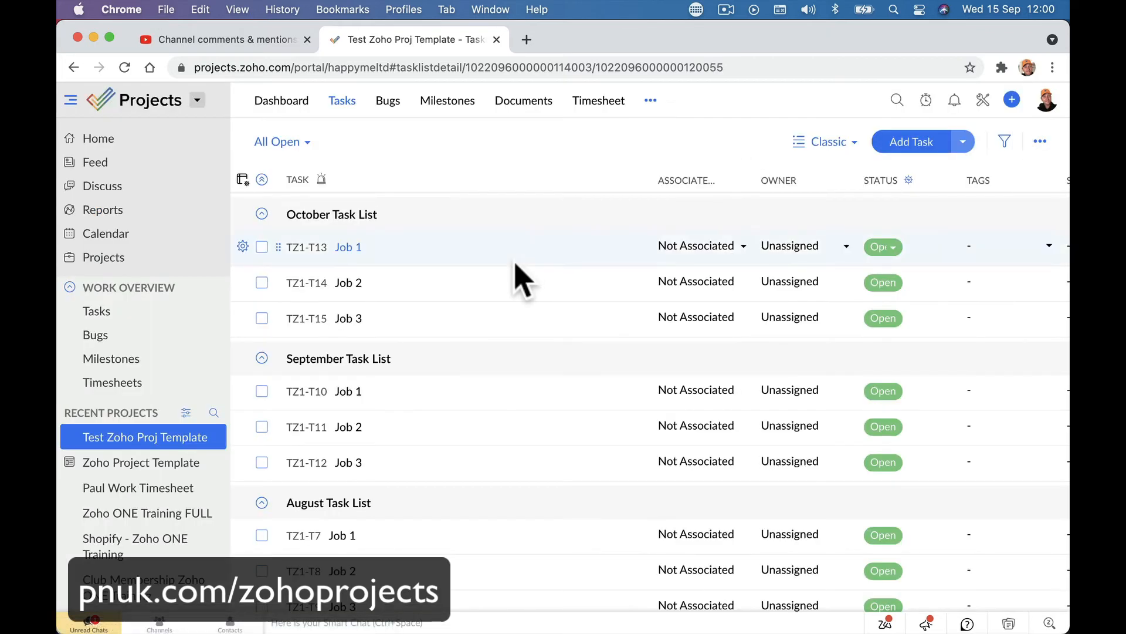
Create a new internal task list named Month On Month Tasks without using a template
click(963, 141)
click(932, 183)
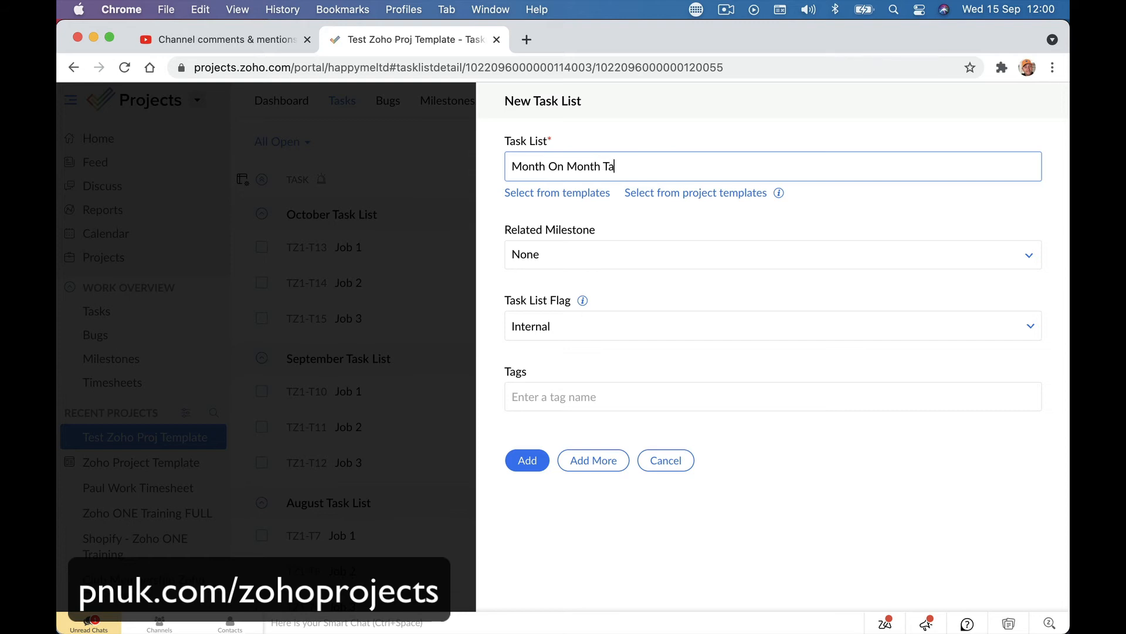
key(BackSpace)
key(BackSpace)
text(ka)
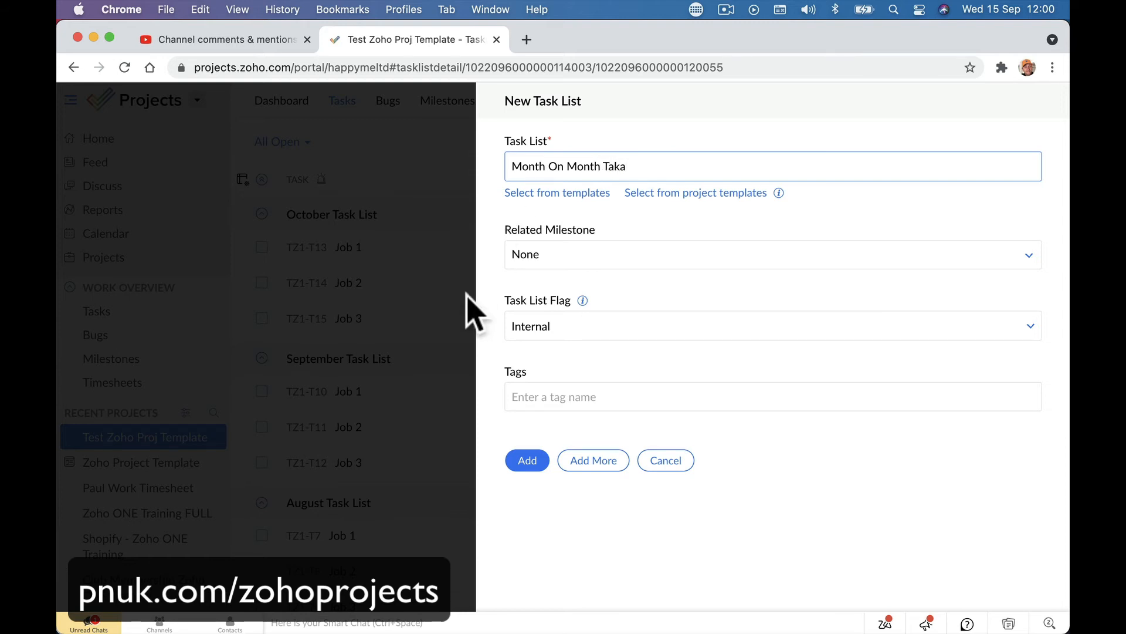
key(BackSpace)
key(BackSpace)
text(skas)
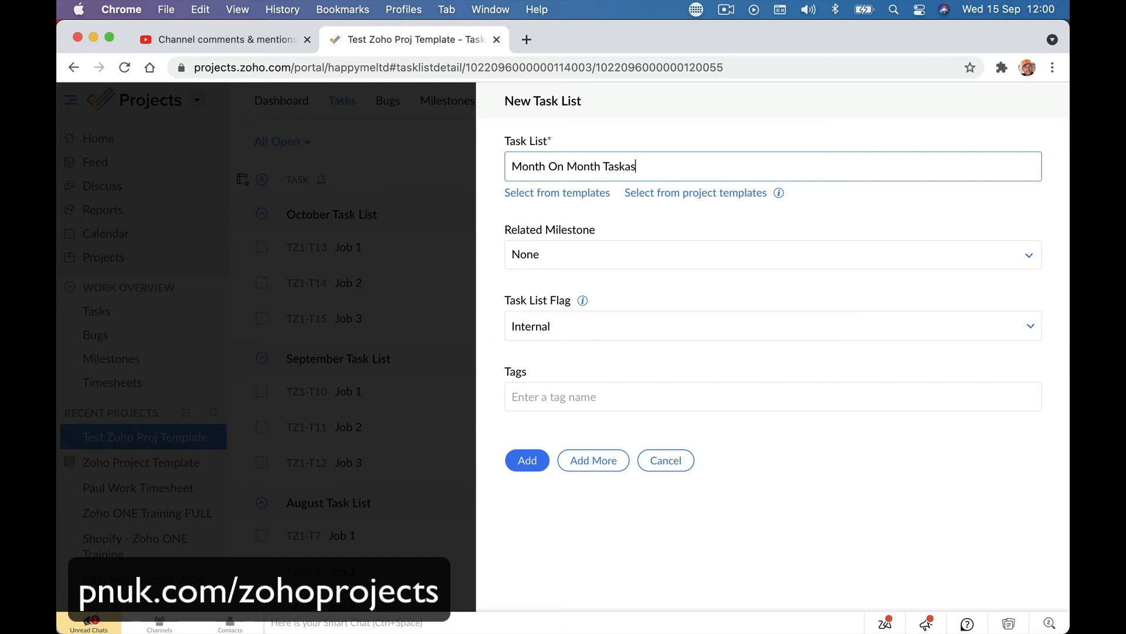
key(BackSpace)
key(BackSpace)
text(s)
click(537, 462)
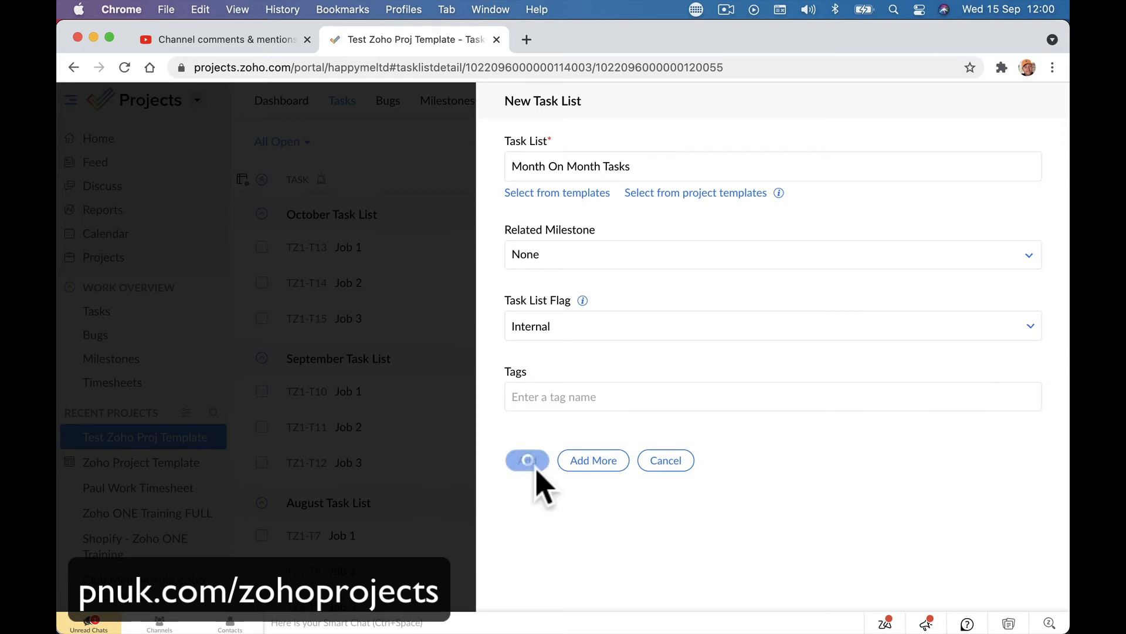
Add the tasks Job 1 and Job 2 to the Month On Month Tasks list
click(472, 214)
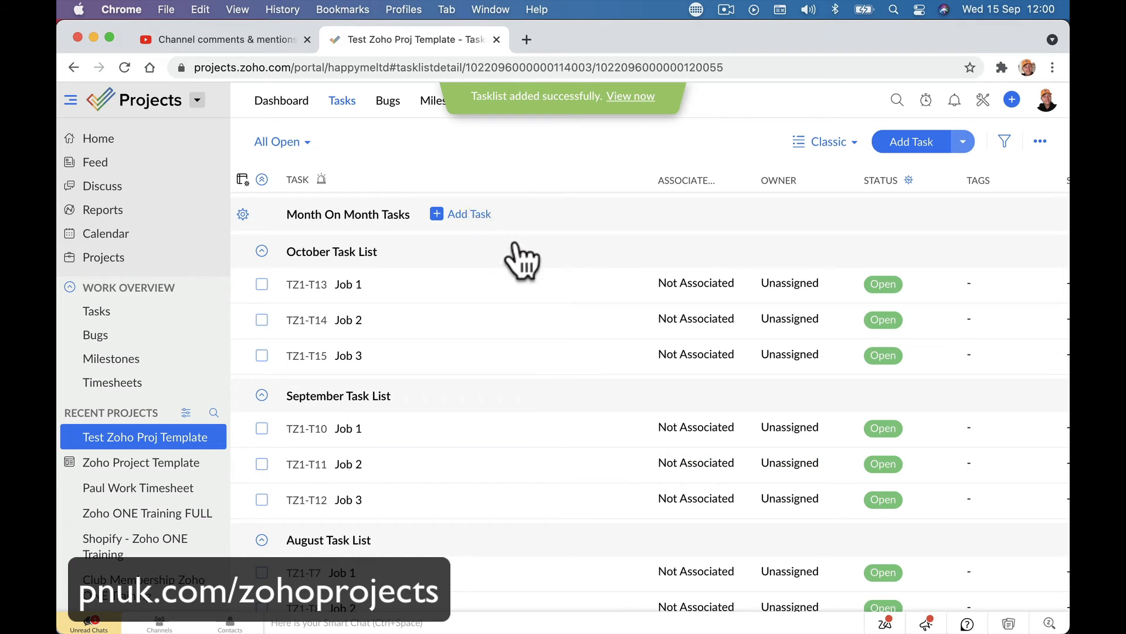
text(Job 1)
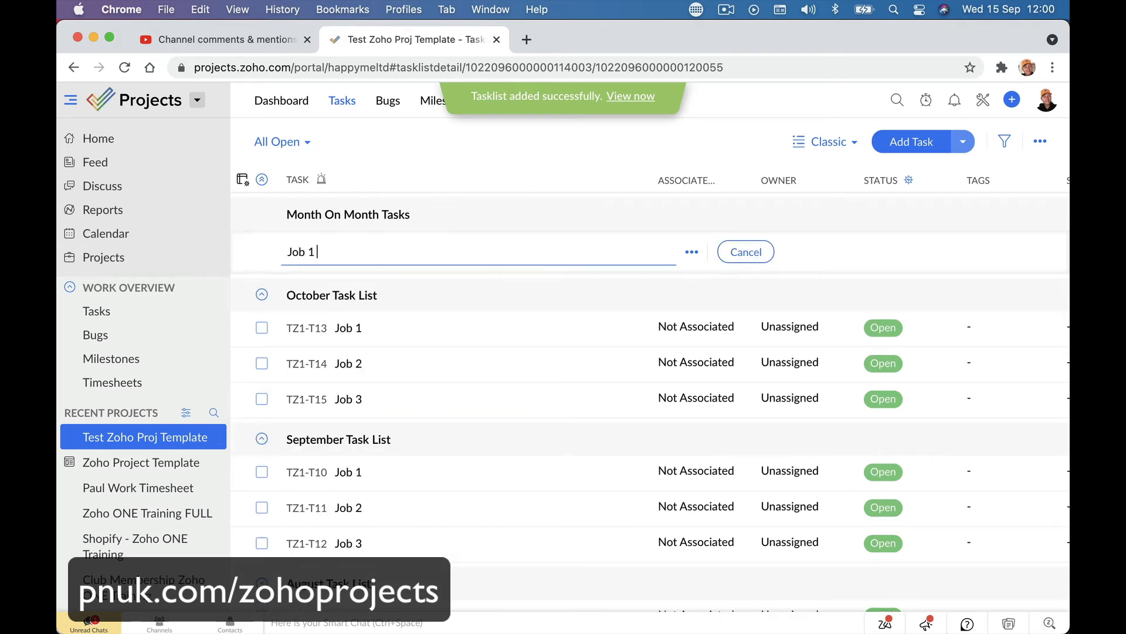
key(Return)
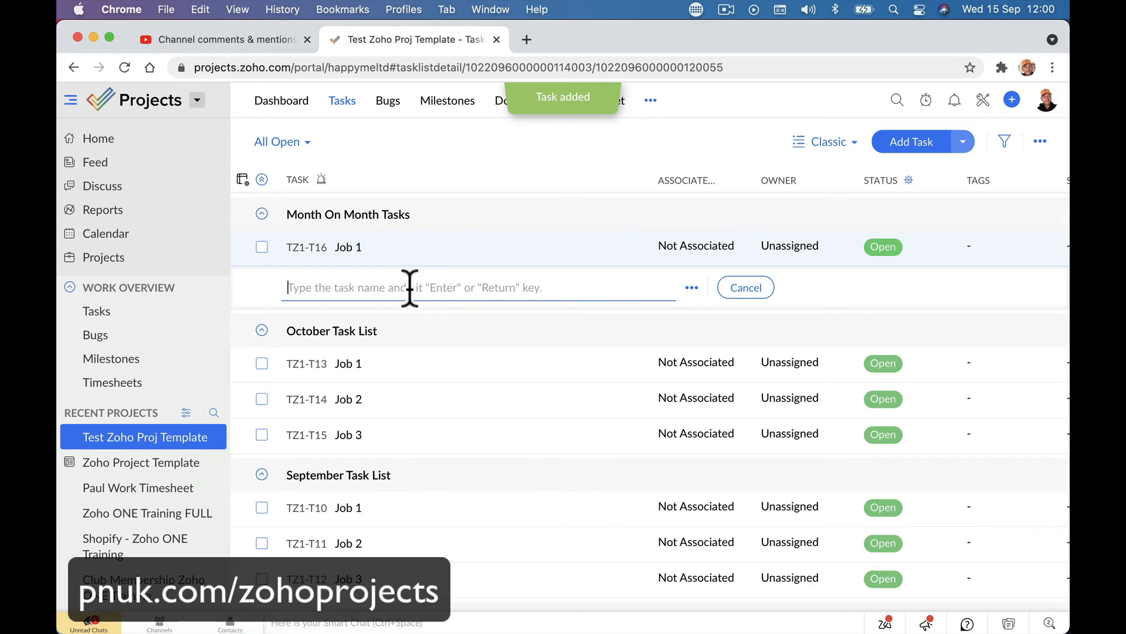
text(Ja)
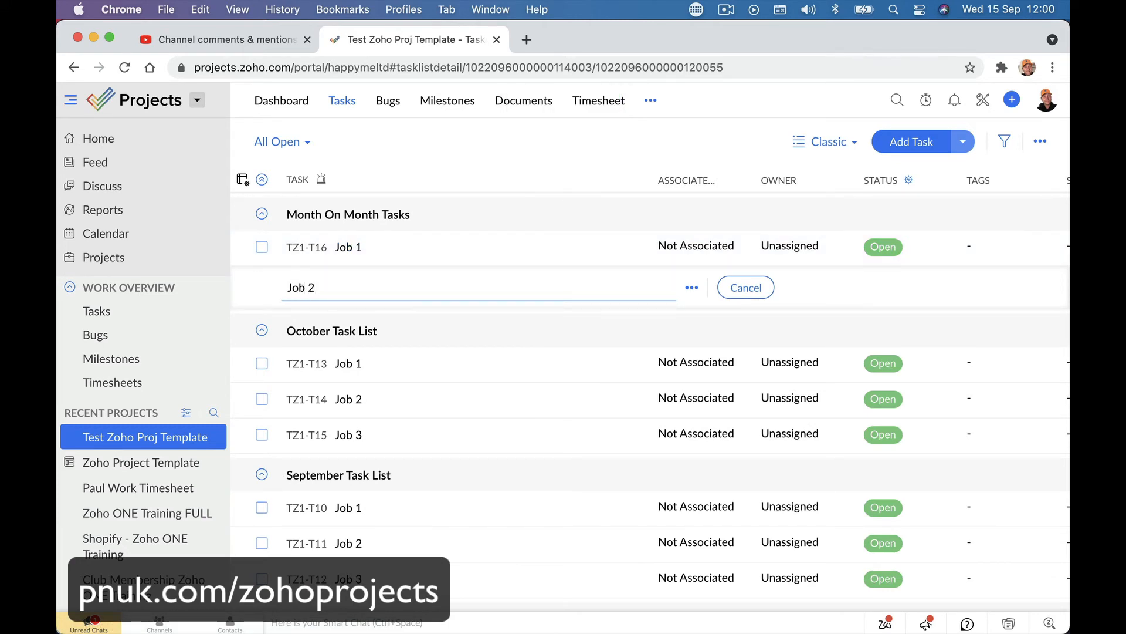
key(Return)
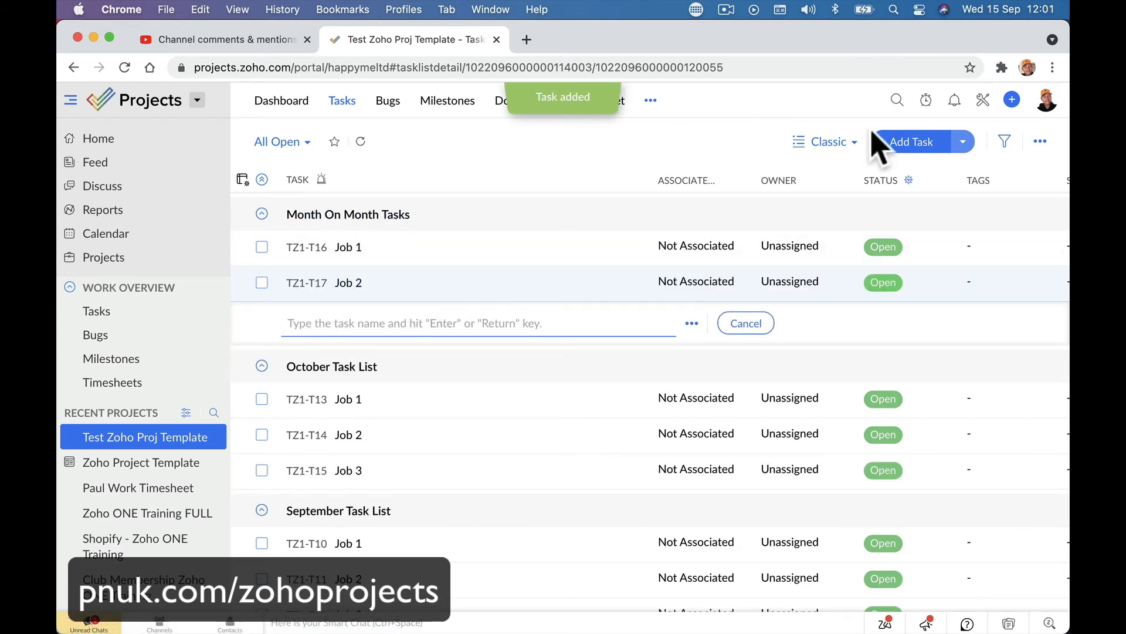
Make the Month On Month Tasks list a template
click(962, 142)
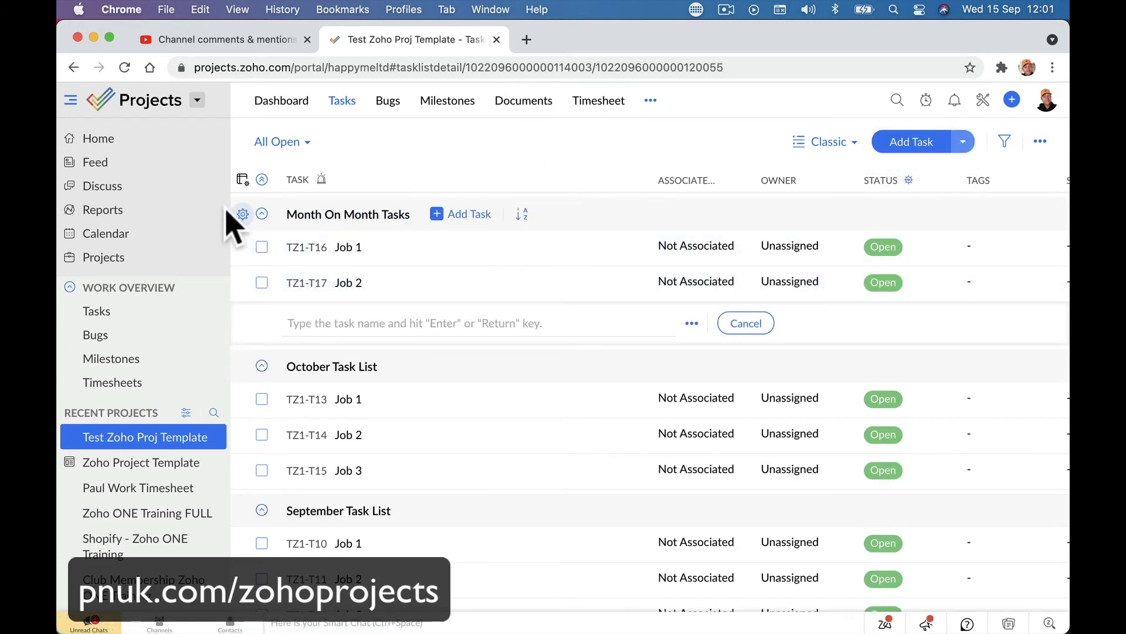
click(243, 215)
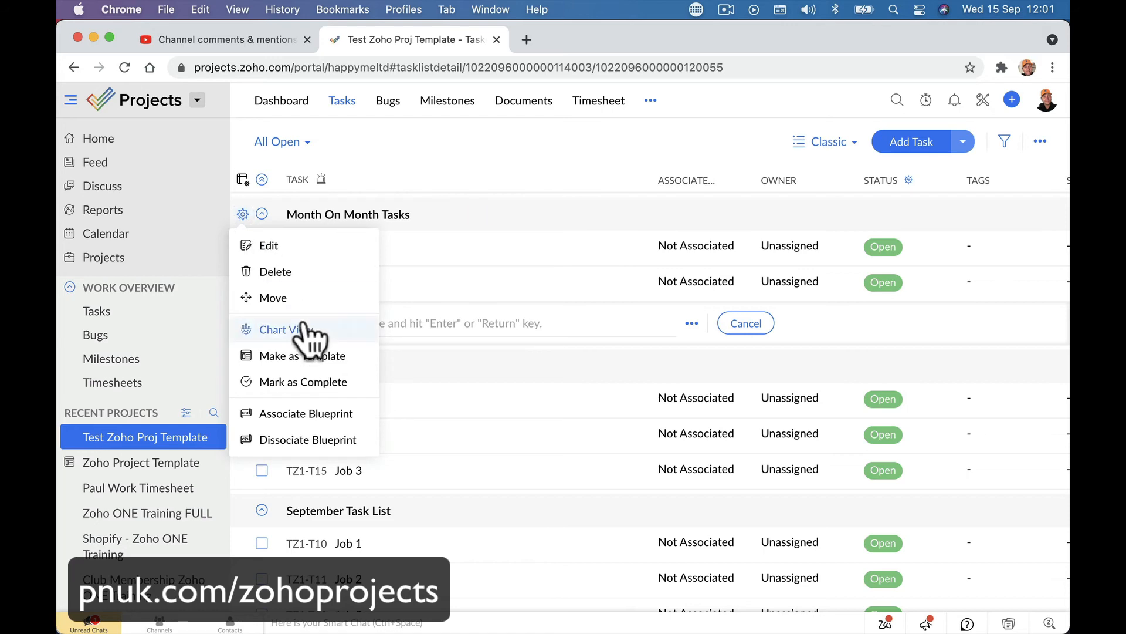
click(311, 356)
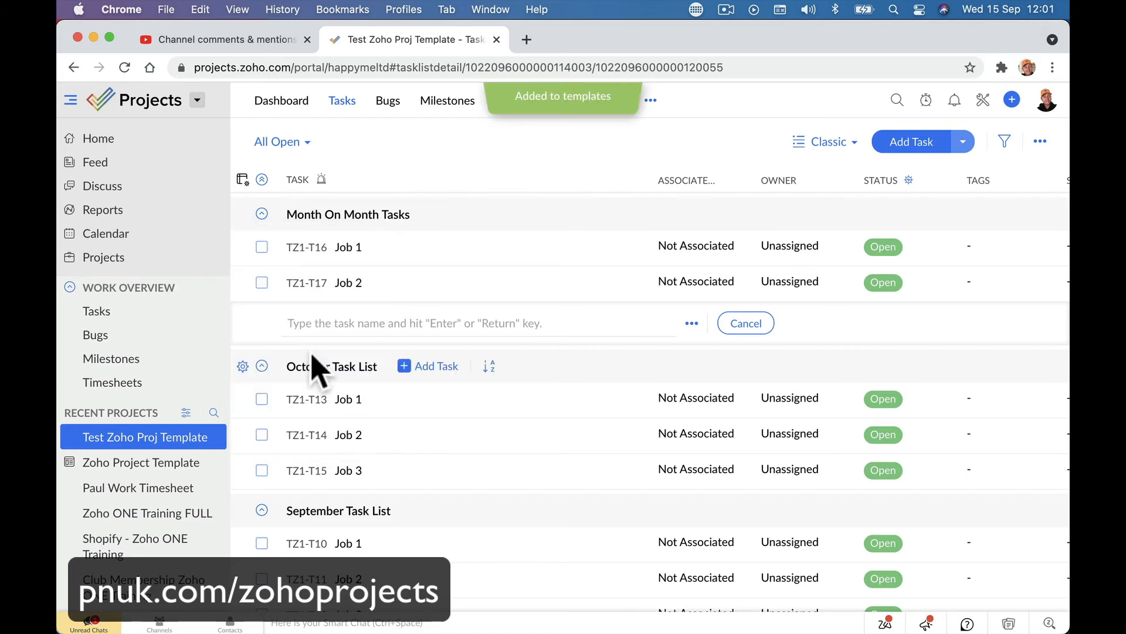
Check the templates offered for a new task list for Month On Month Tasks, without adding a list
click(963, 144)
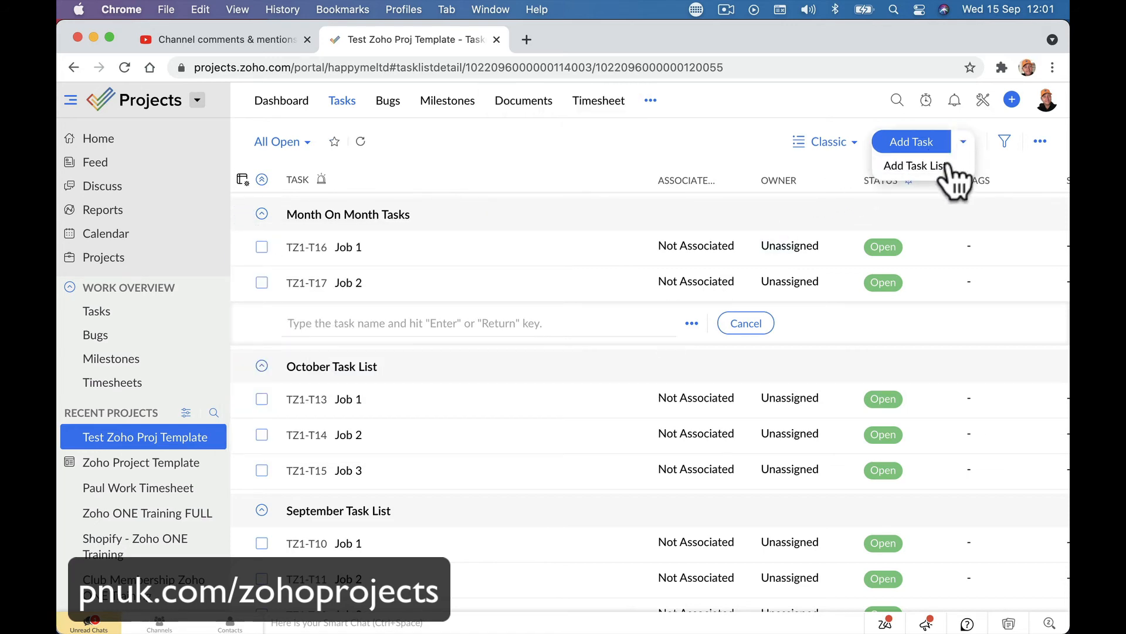
click(944, 167)
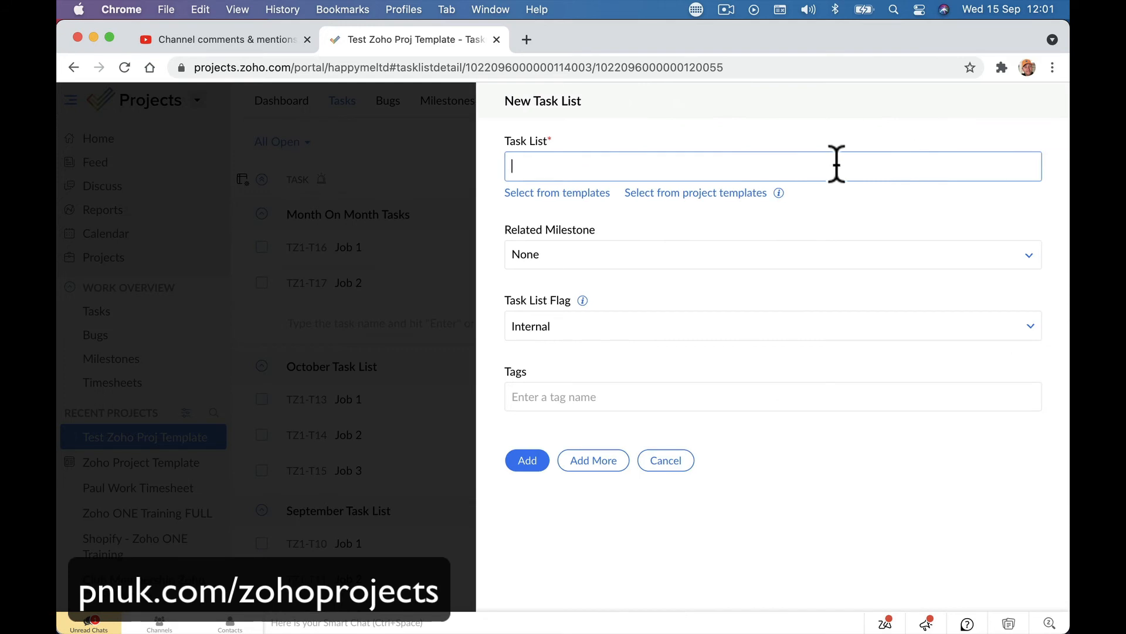
click(556, 194)
click(629, 166)
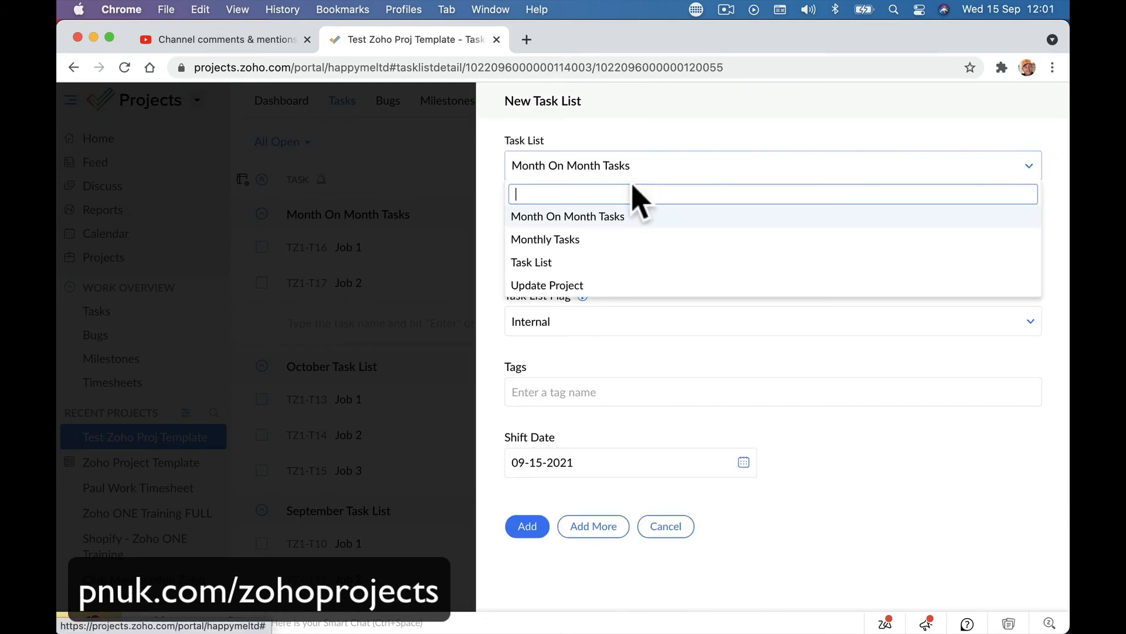
click(642, 166)
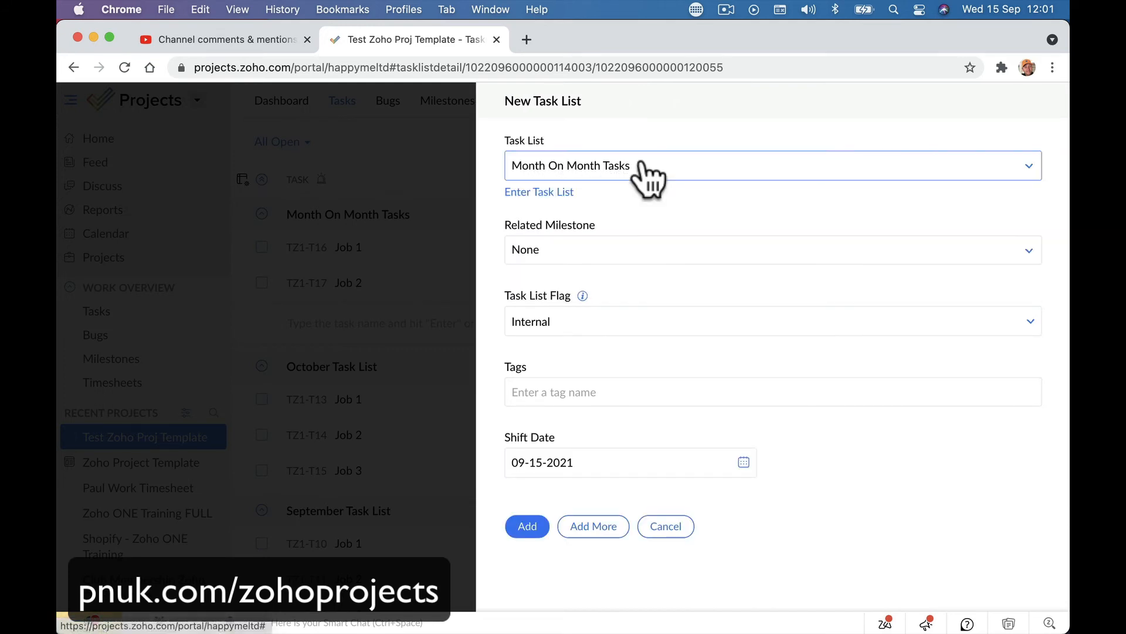
click(666, 526)
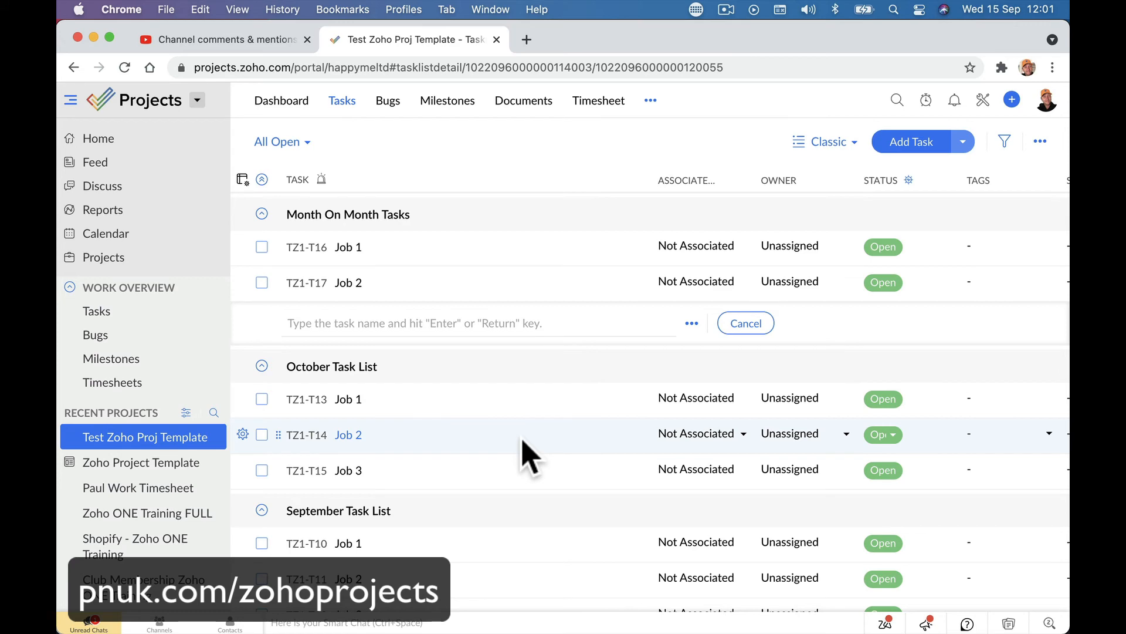
Open the Zoho Projects training courses page at pnuk.com/zohoprojects
click(481, 67)
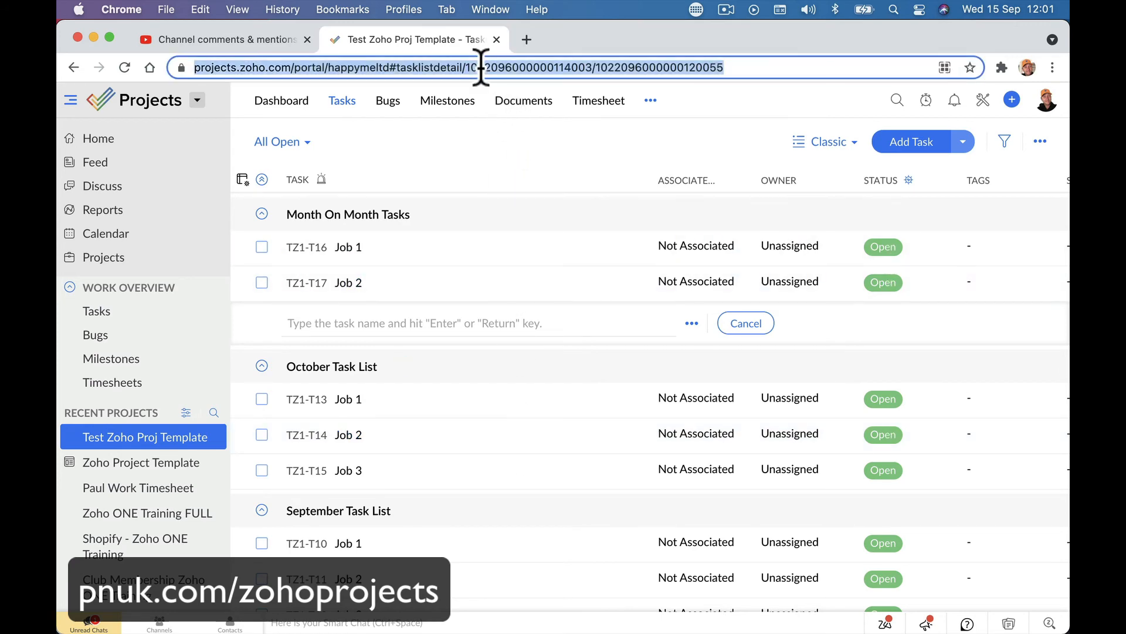
text(pnuk.com/)
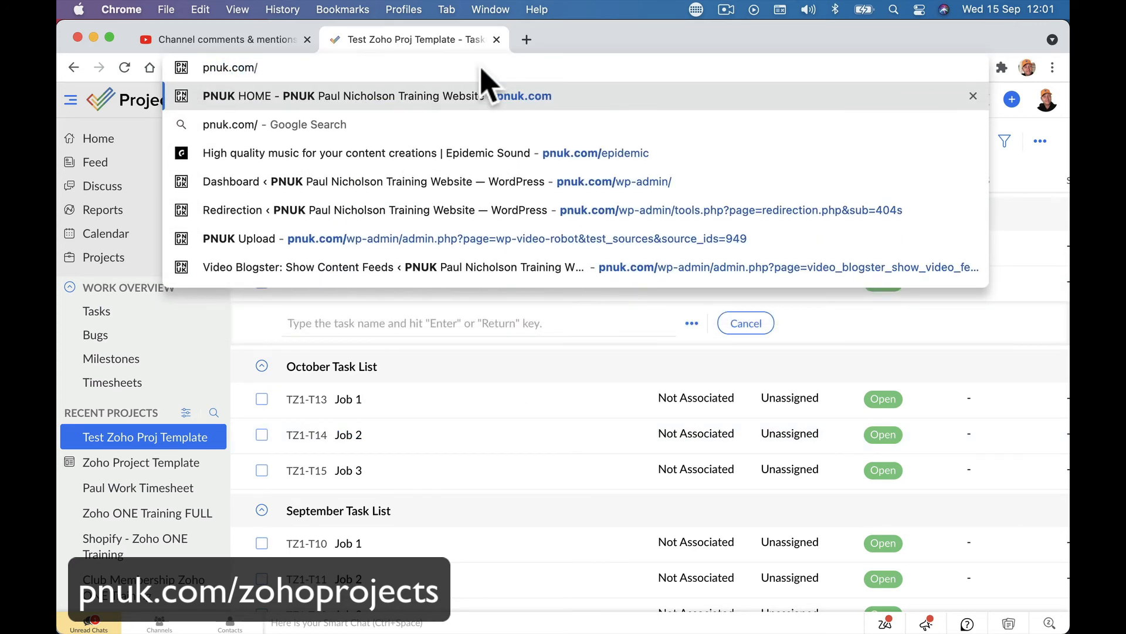
text(zoh)
key(BackSpace)
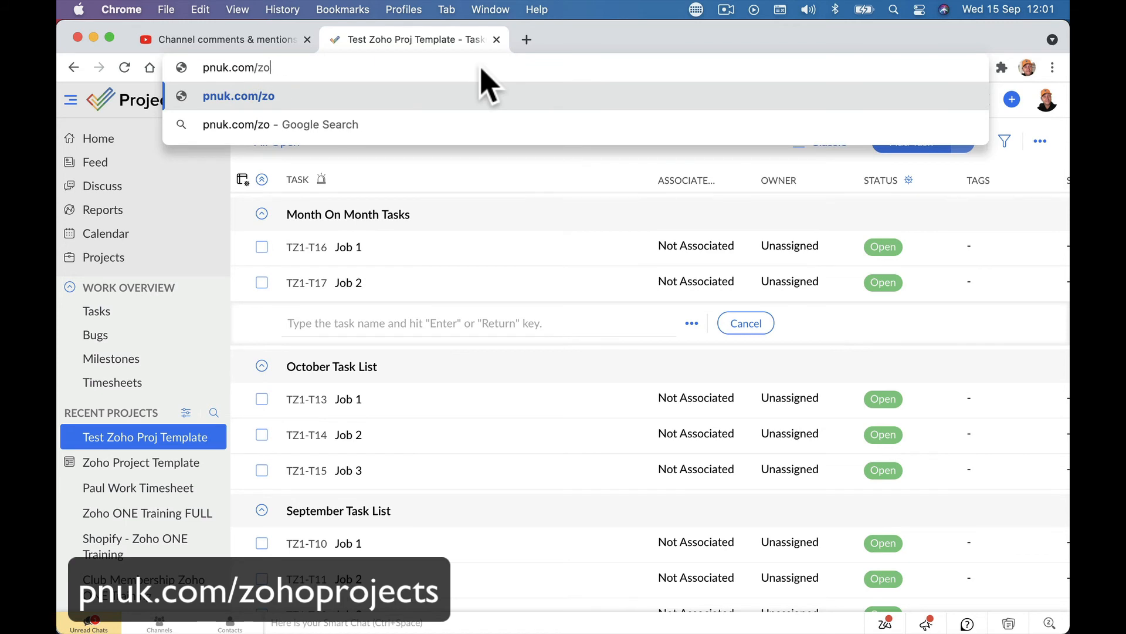
text(hoprojecta)
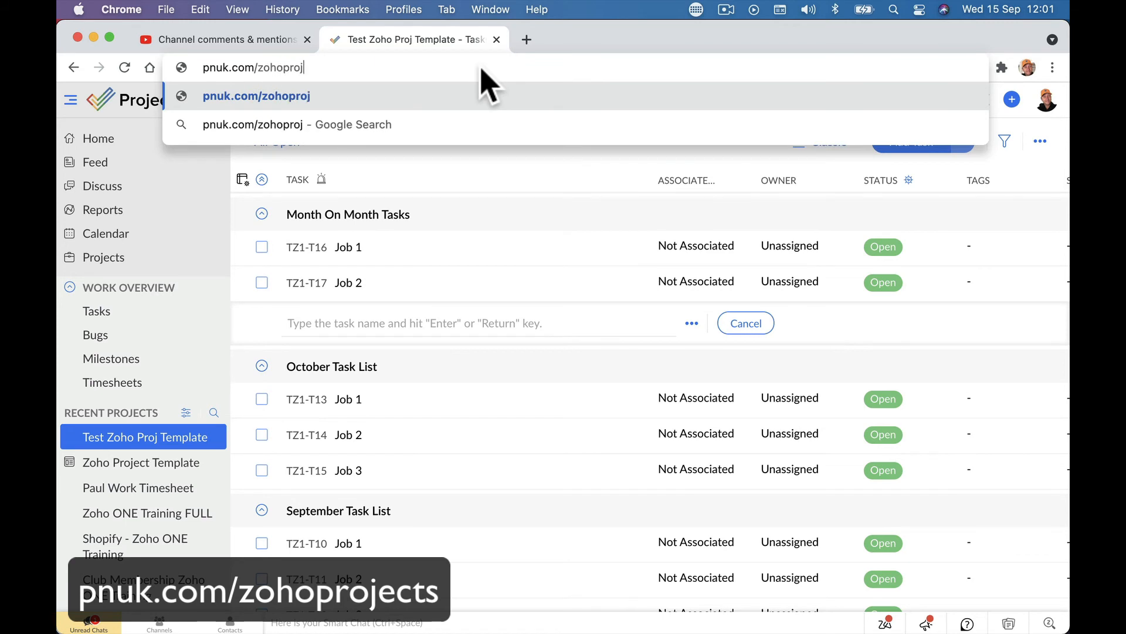
key(Return)
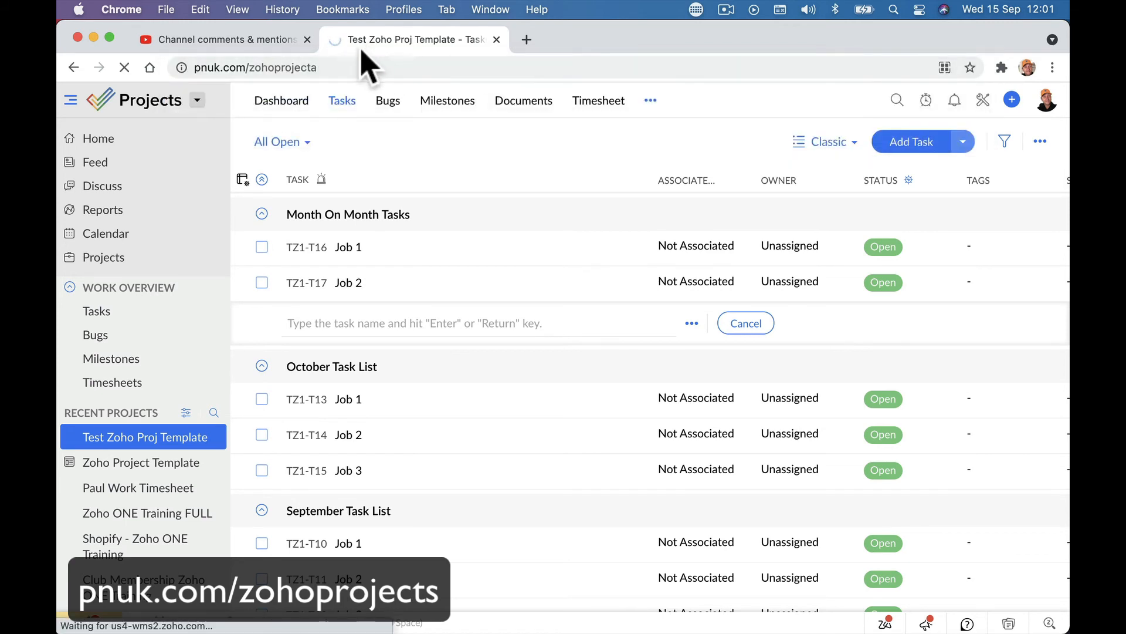
click(318, 66)
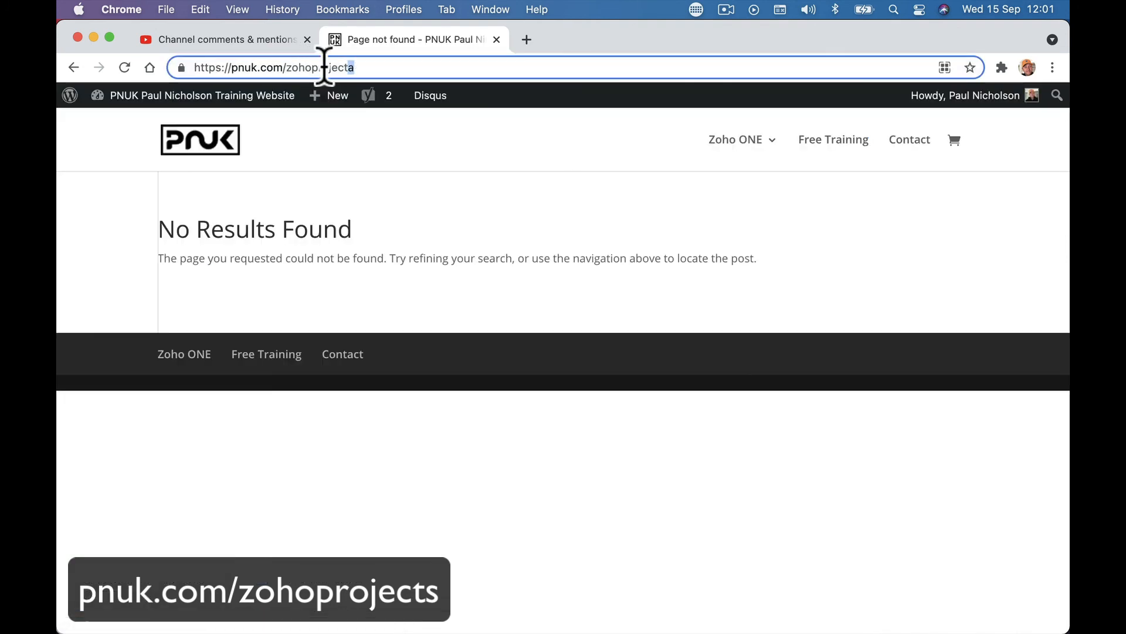
key(BackSpace)
text(s)
key(Return)
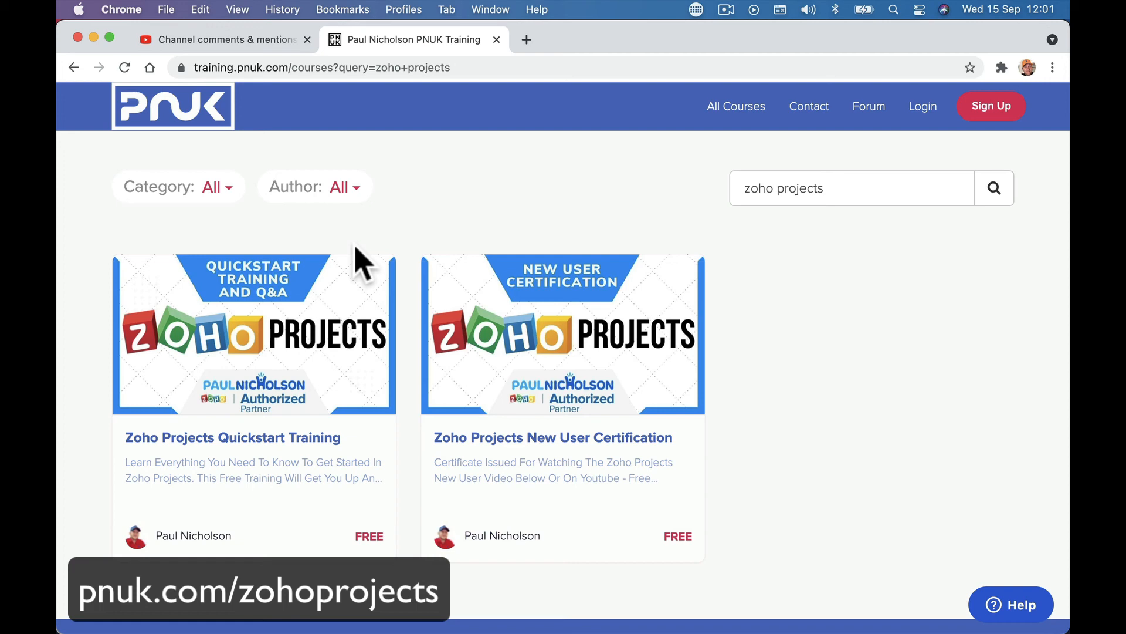
Open the training site's forum, search it for "zoho projects" and look through the matching topics
click(871, 114)
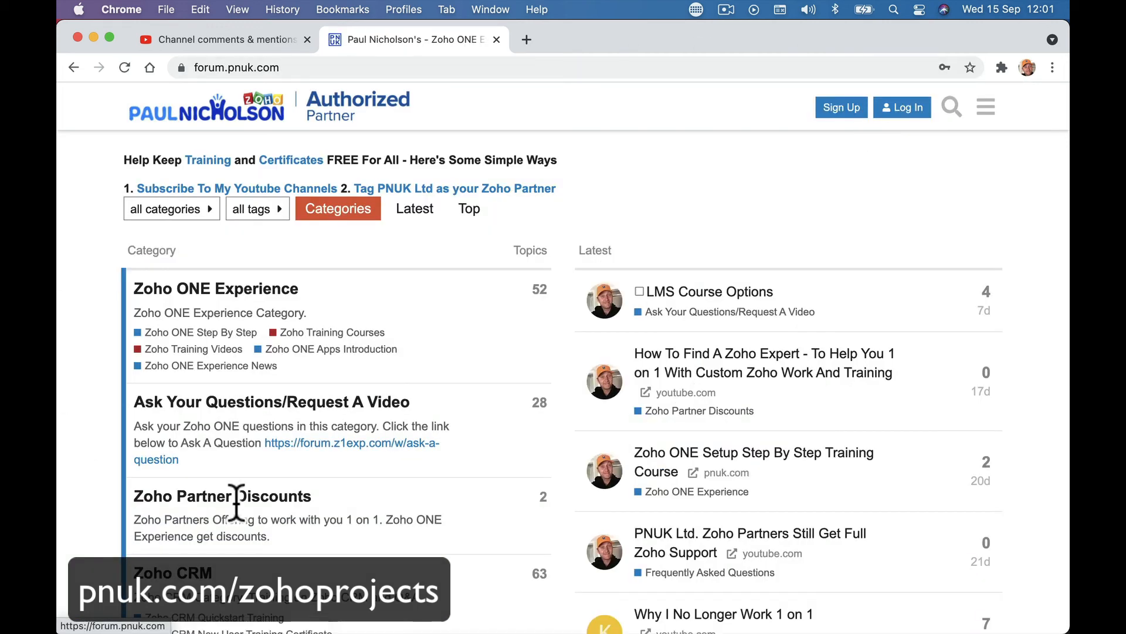
click(951, 111)
text(zoho)
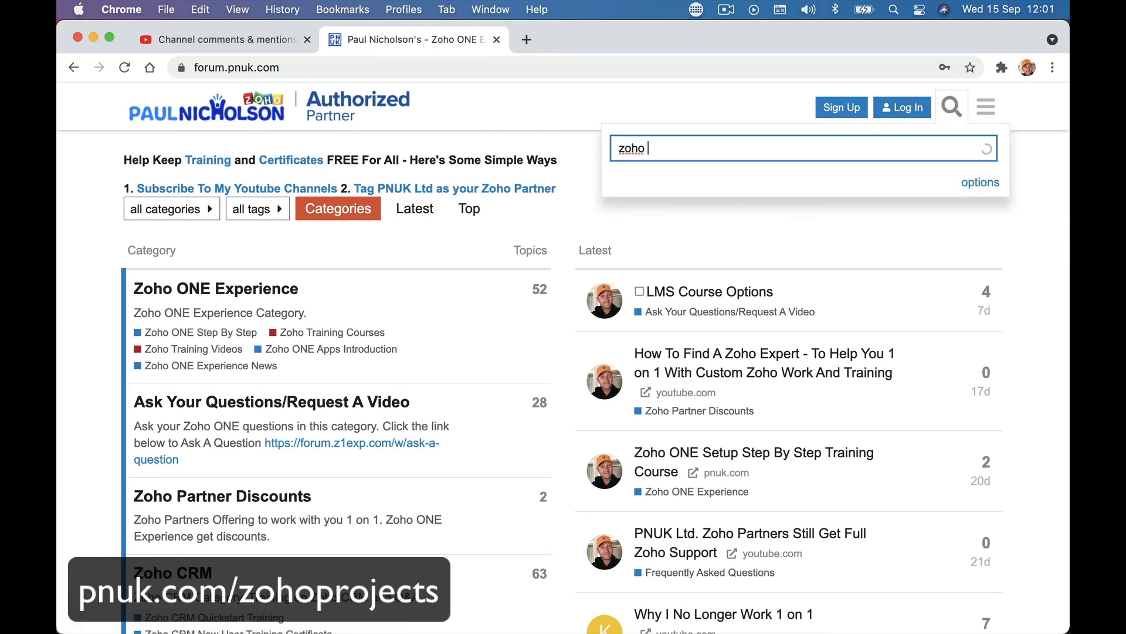
text( projects)
key(Return)
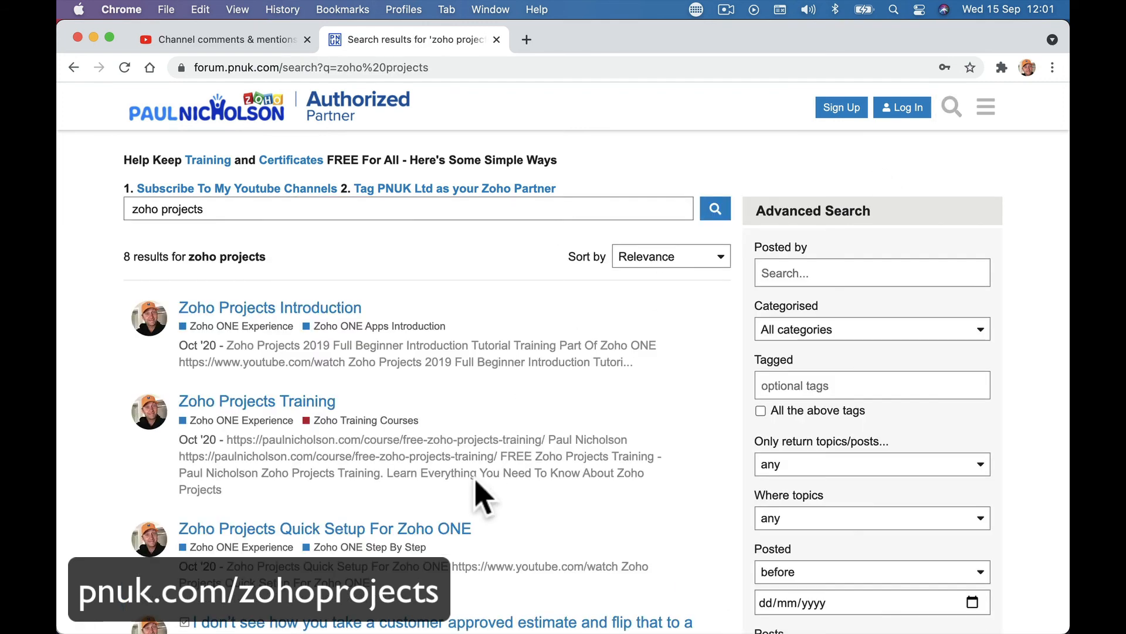
scroll(478, 495, down, 10)
scroll(482, 498, up, 10)
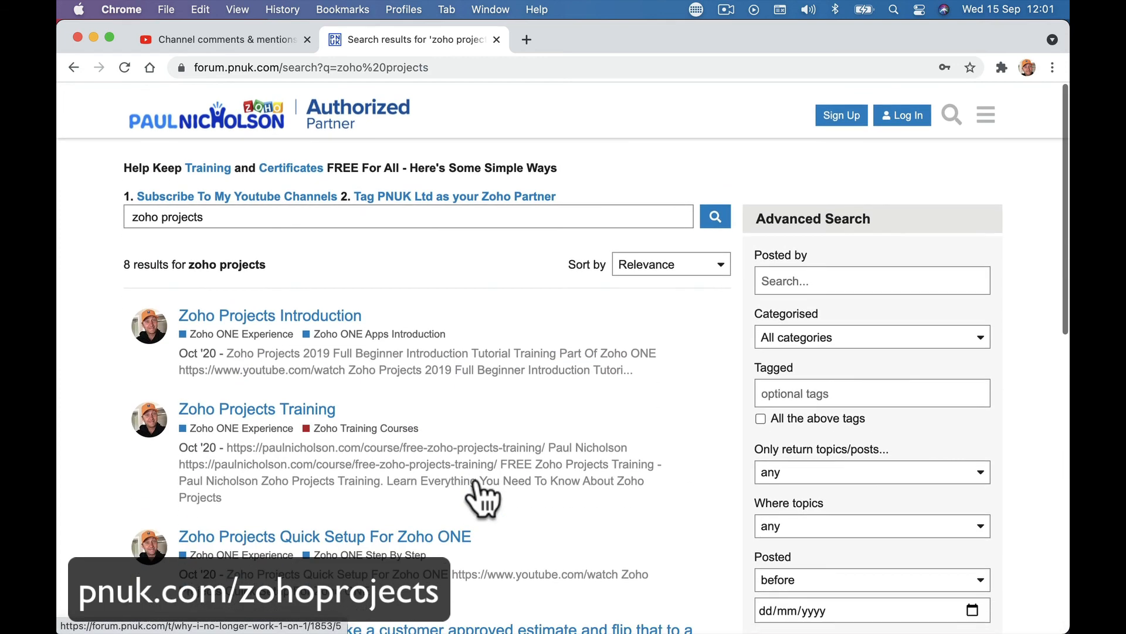